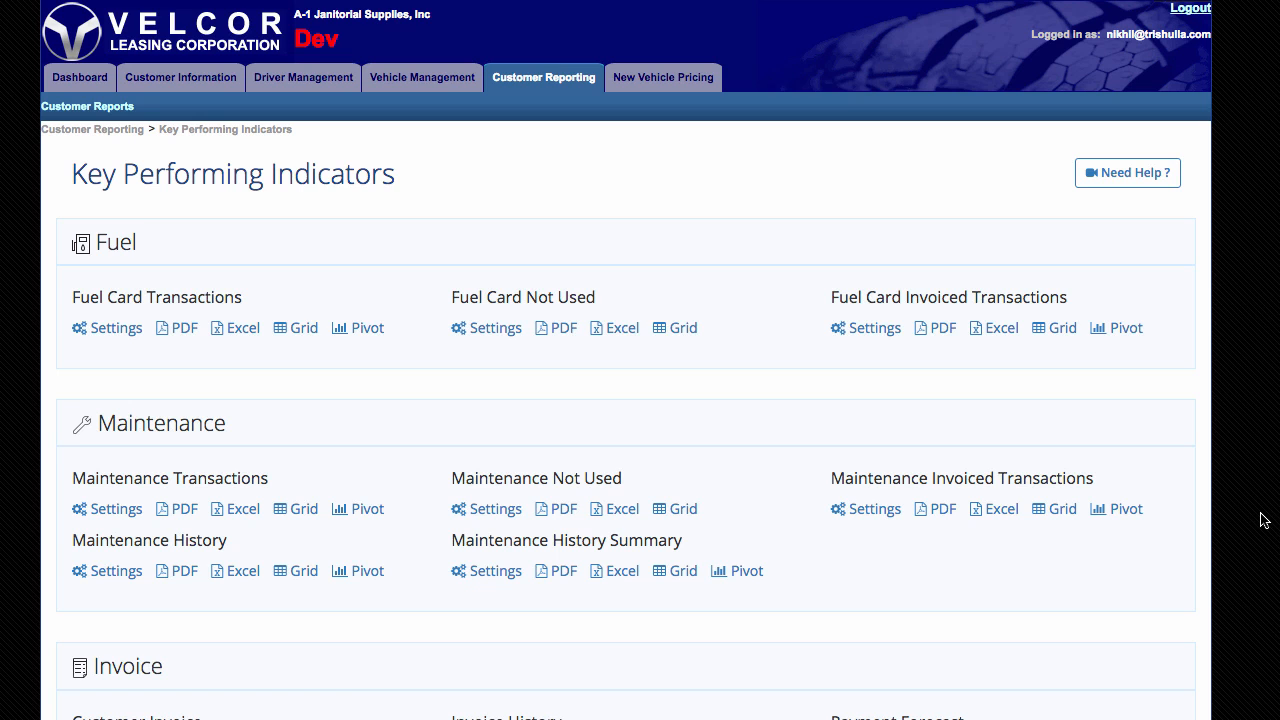
Open the settings of the Invoice History report
scroll(860, 518, "down", 3)
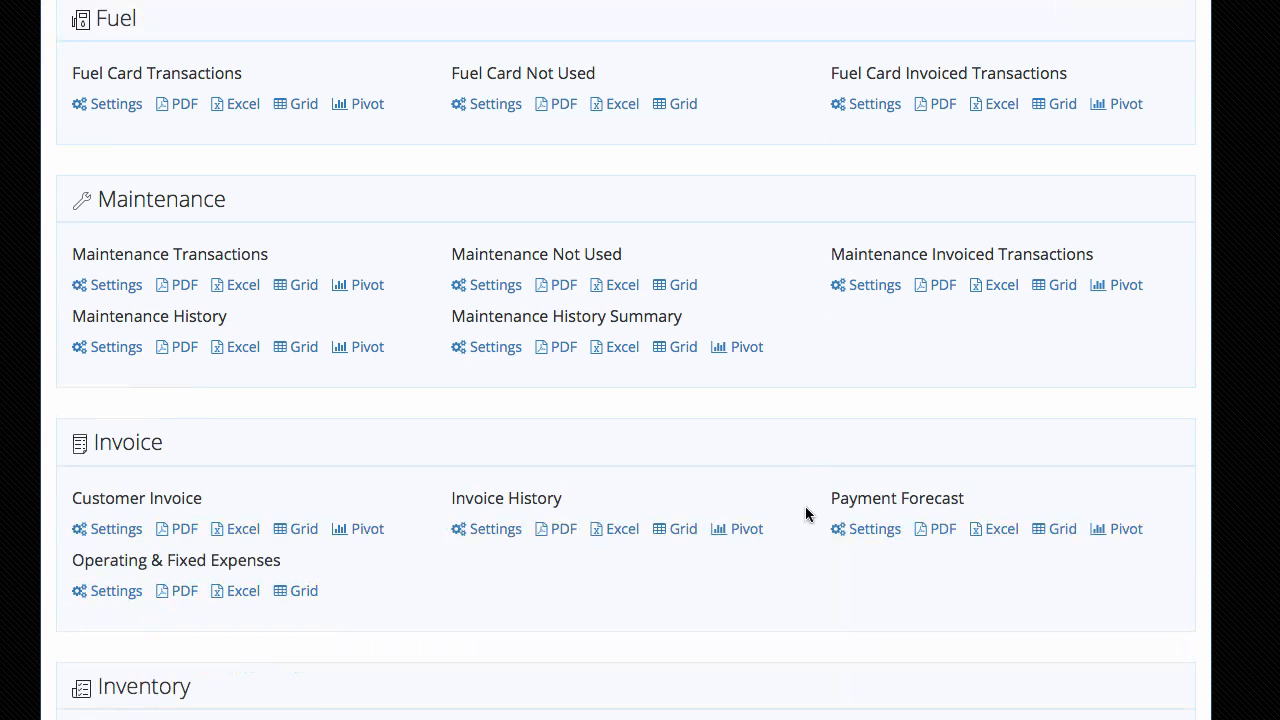
left_click(501, 530)
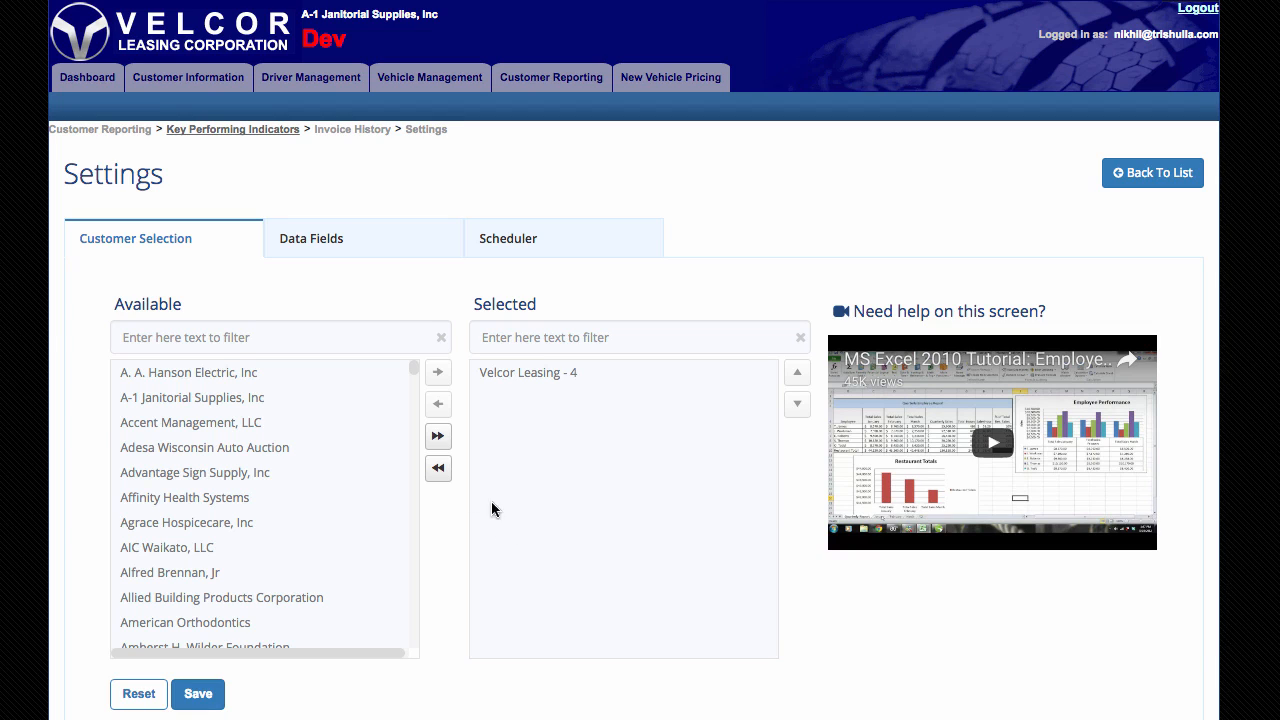
Add A. A. Hanson Electric, Inc to the selected customers, and remove it from the selection again
left_click(257, 375)
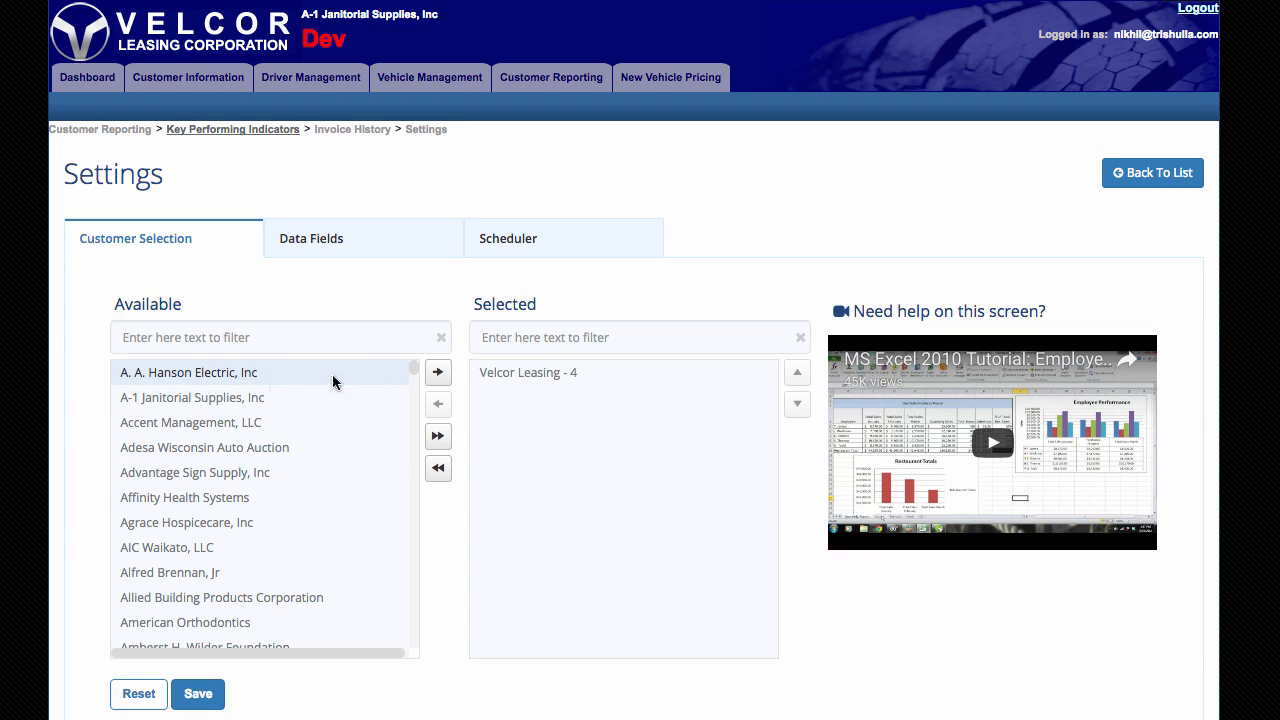
left_click(438, 373)
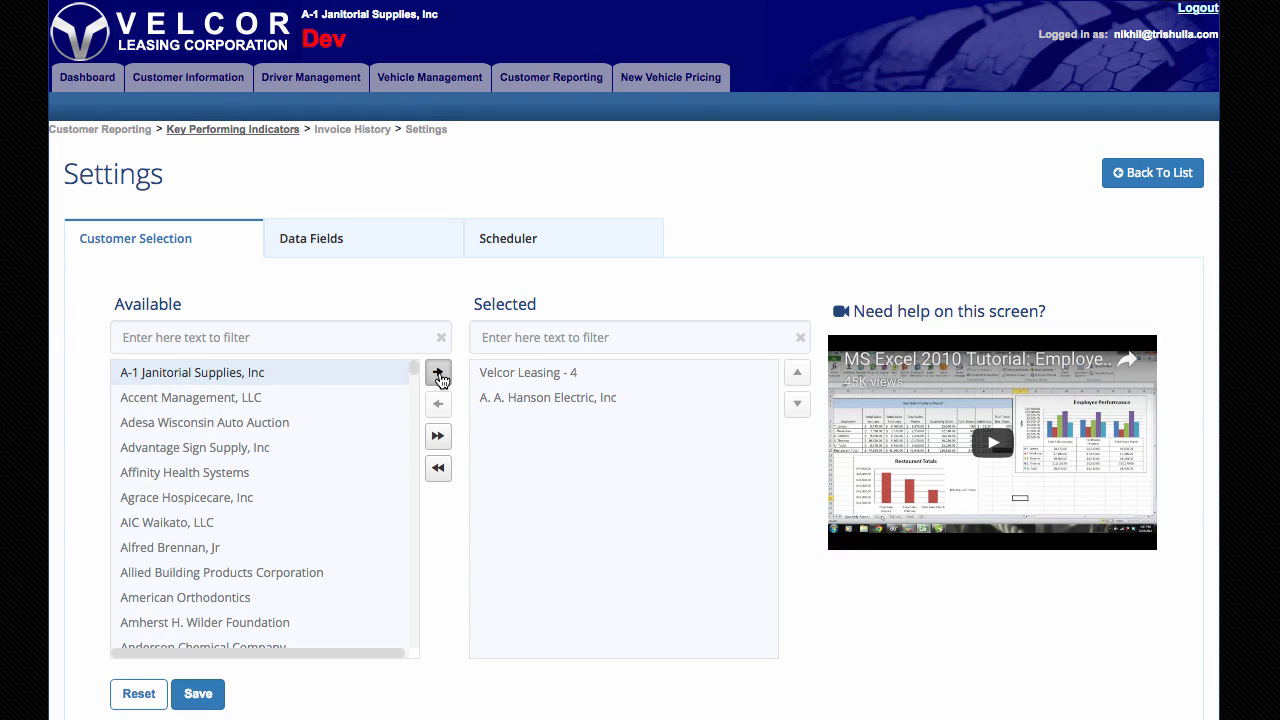
left_click(539, 397)
left_click(438, 406)
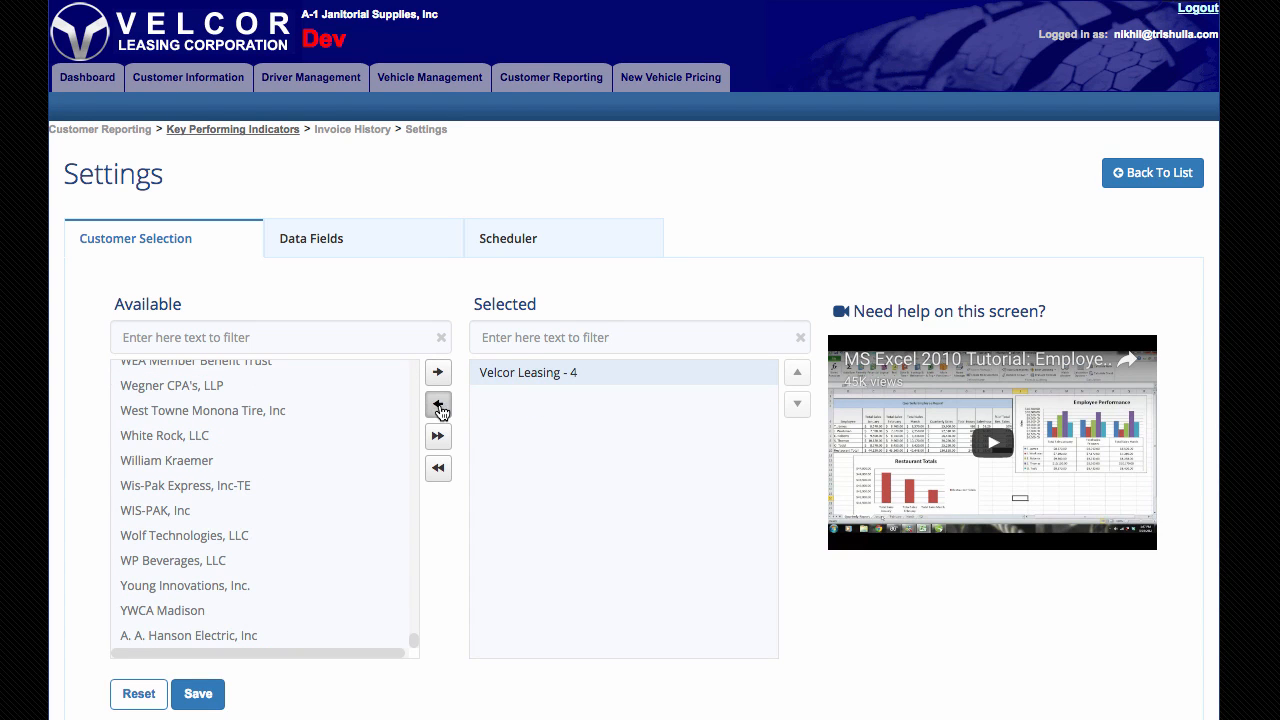
Save the customer selection and display the report's data field settings
left_click(192, 693)
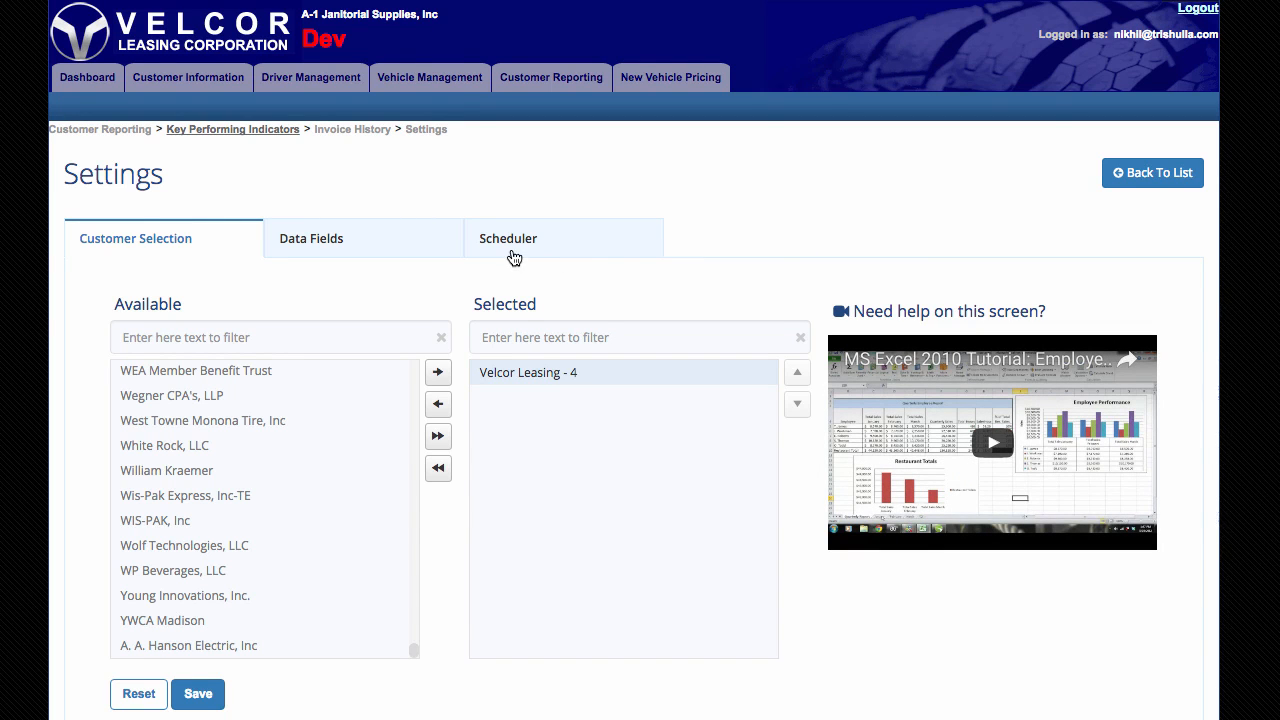
left_click(409, 245)
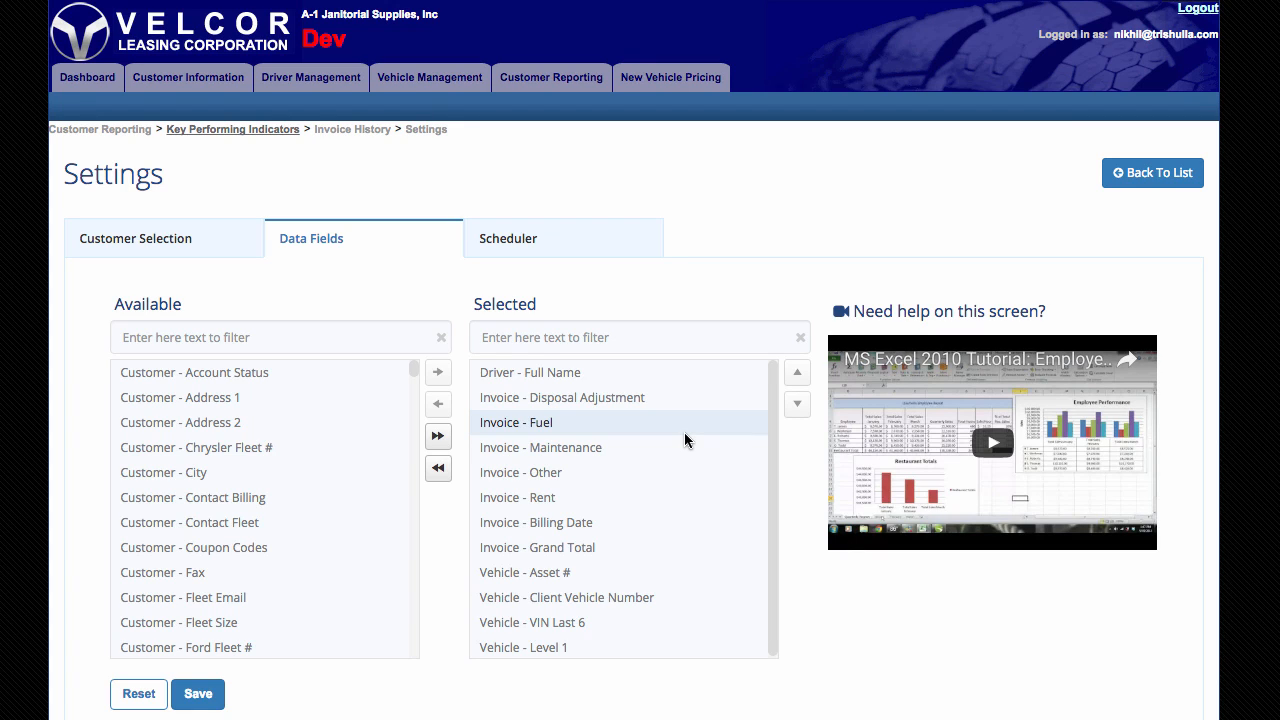
Add the Customer - Account Status data field to the selected fields, and remove it again
left_click(260, 375)
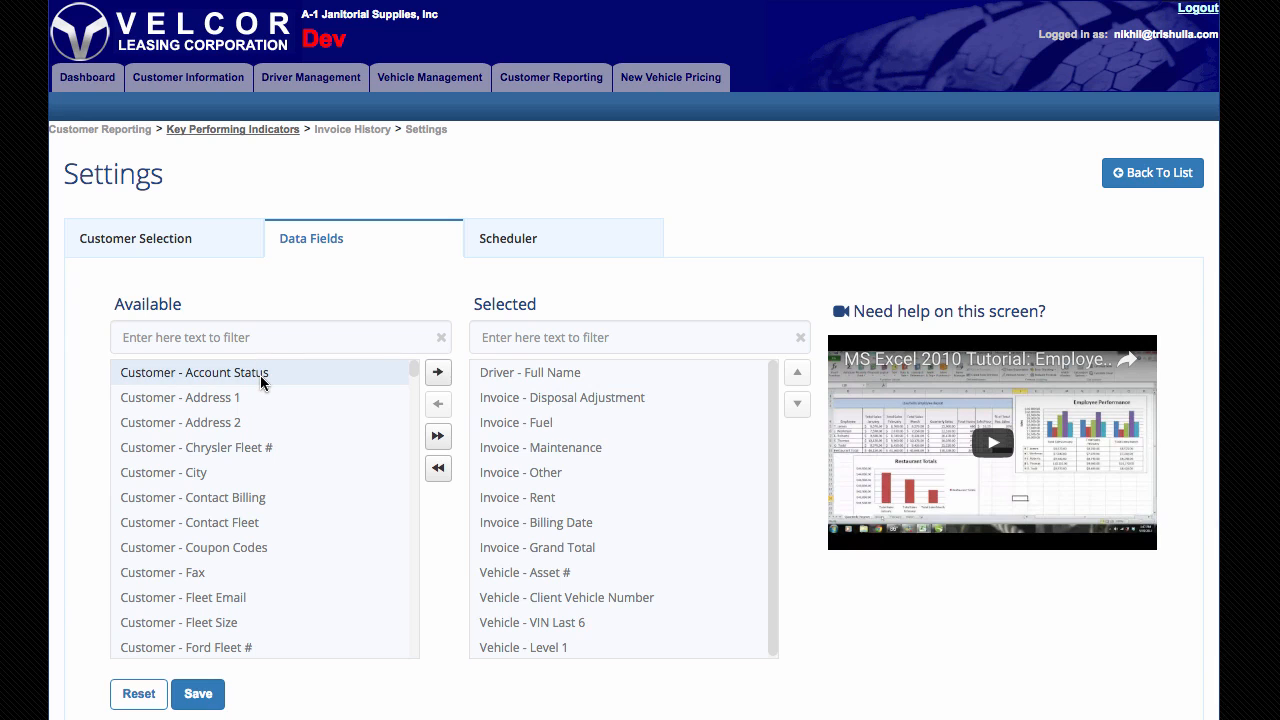
left_click(437, 376)
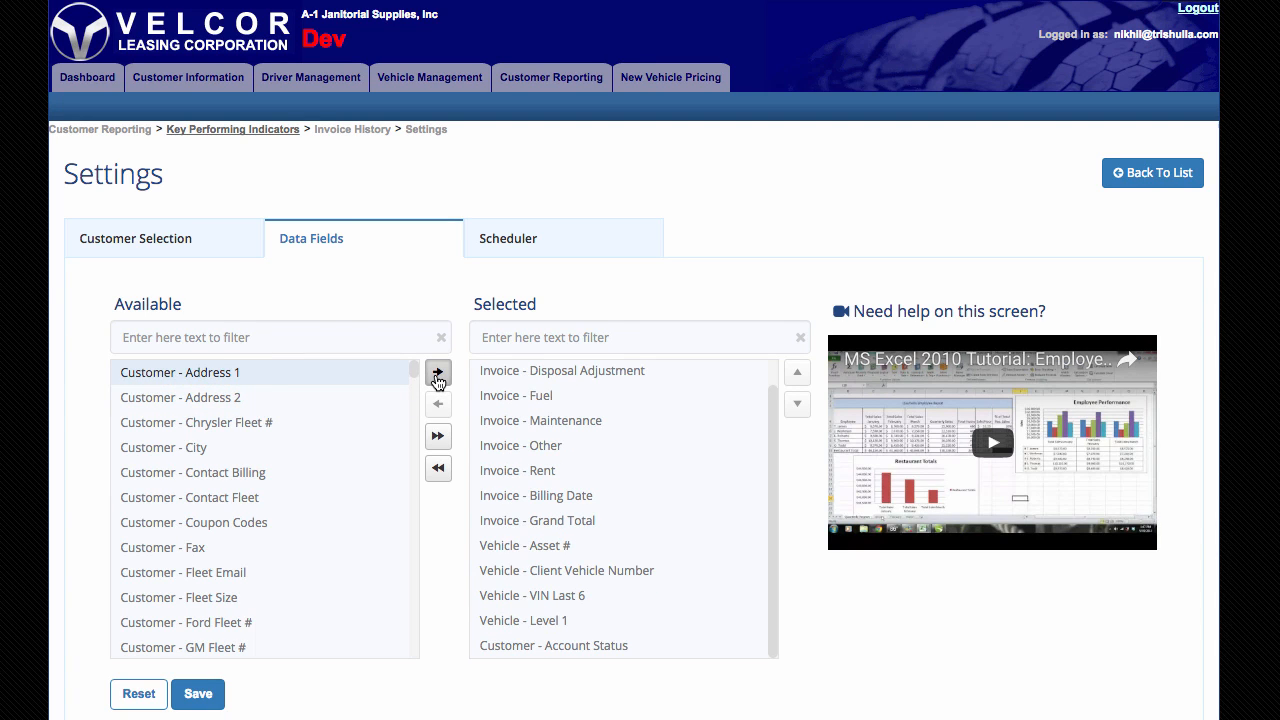
scroll(776, 487, "up", 1)
scroll(764, 603, "down", 1)
left_click(573, 647)
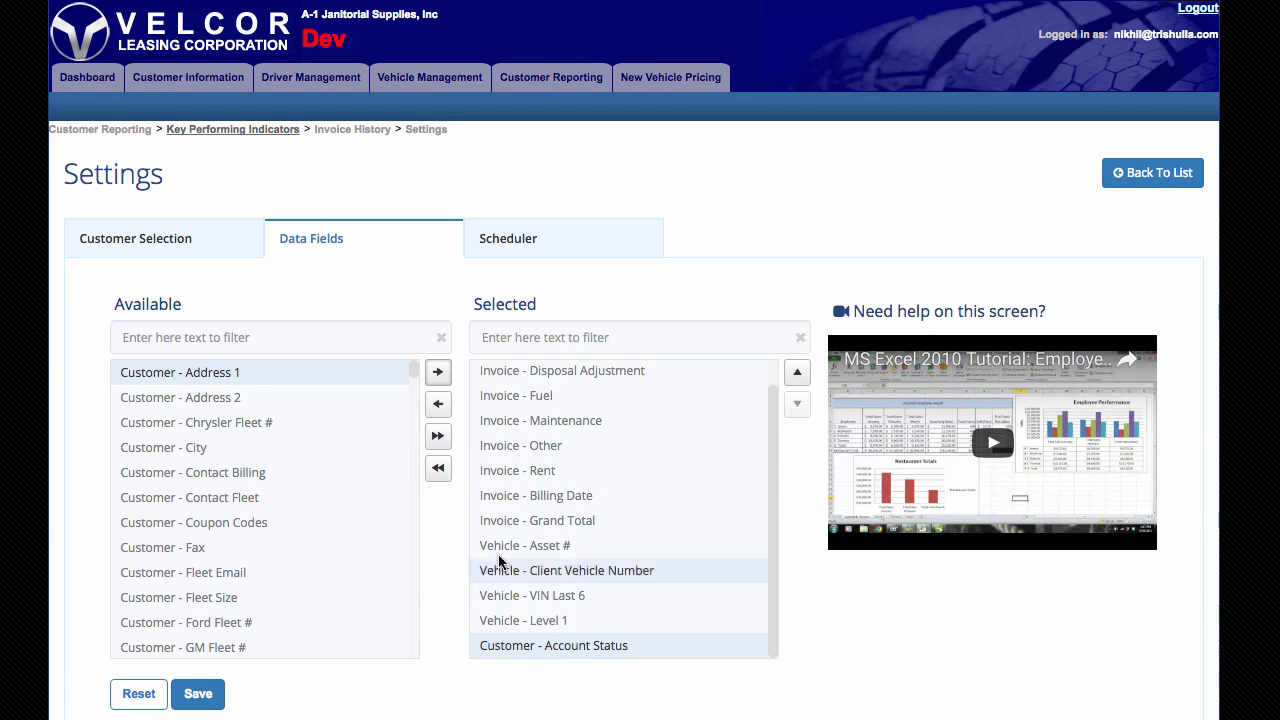
left_click(438, 404)
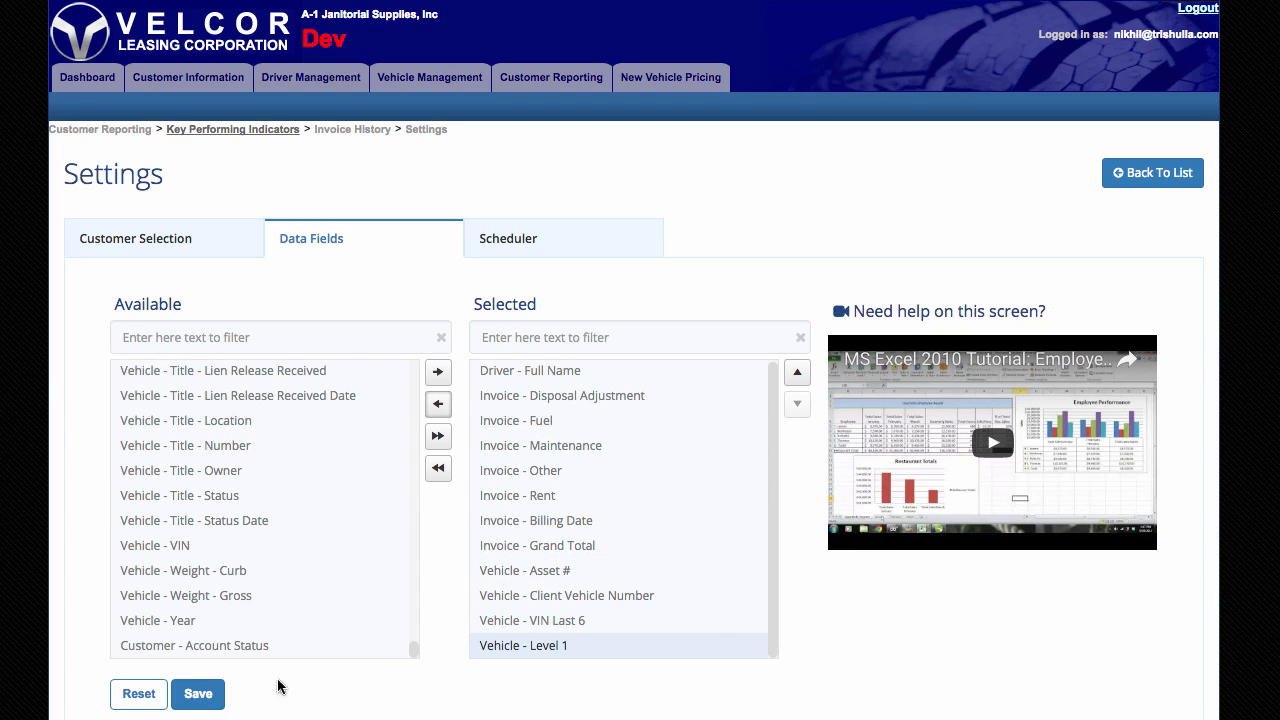
Save the data field selection and open the pivot view of the Invoice History report
left_click(198, 694)
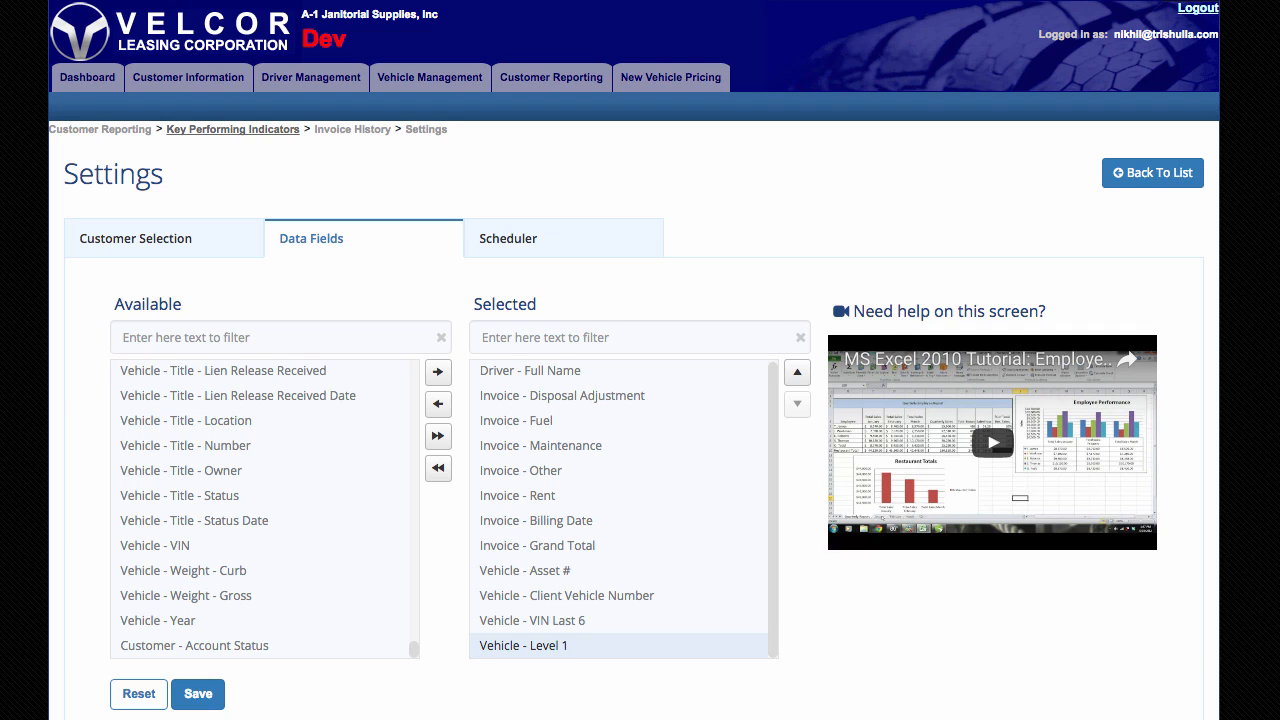
left_click(549, 87)
scroll(705, 300, "down", 6)
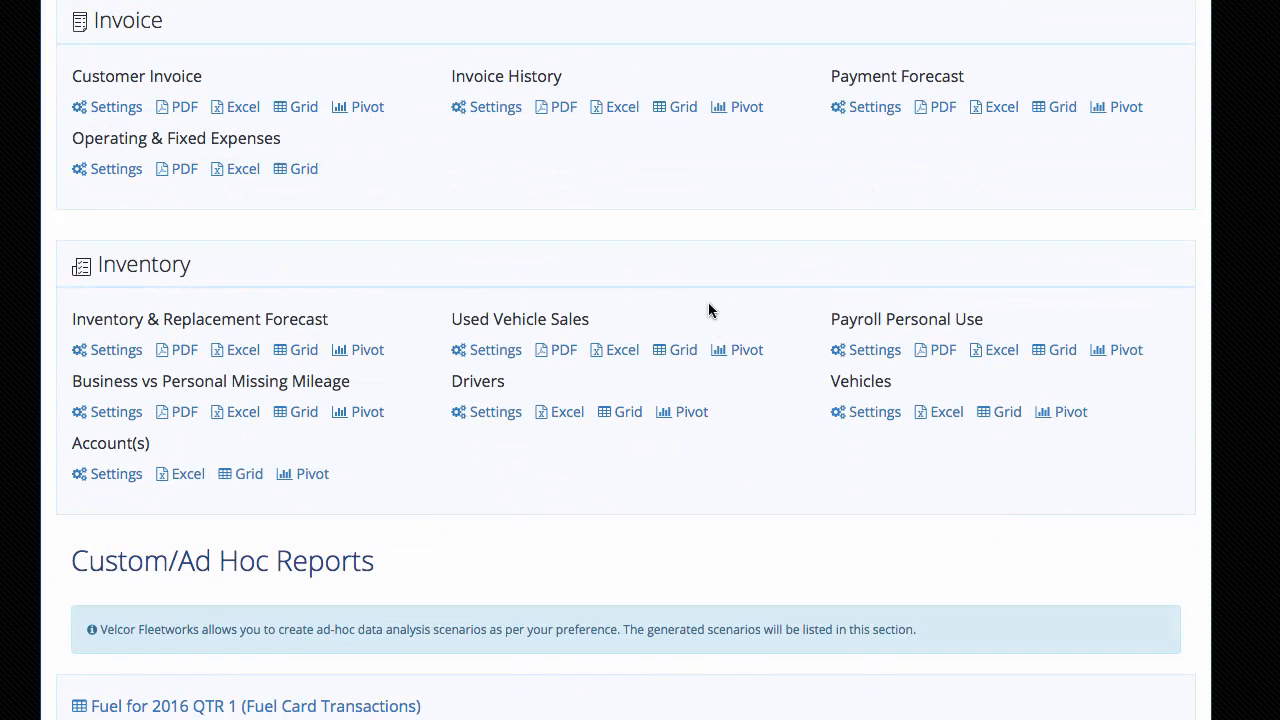
left_click(740, 110)
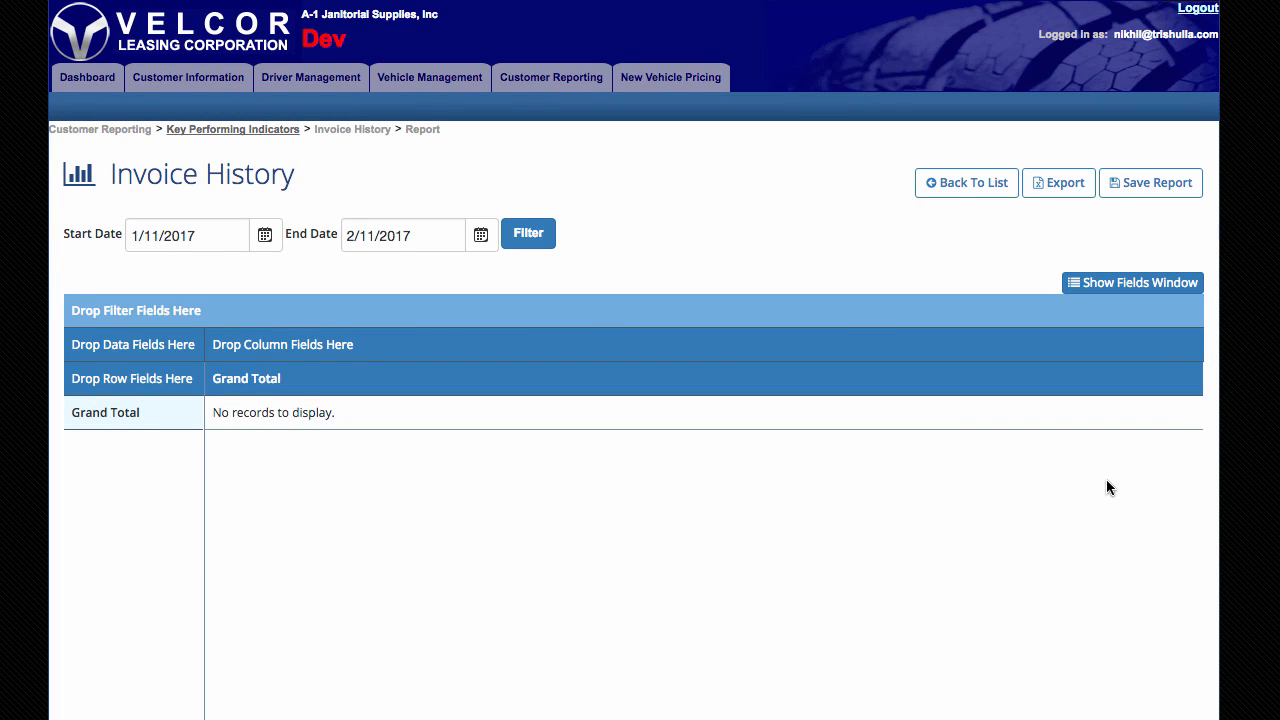
Add Invoice_-_Billing_Date and Driver_-_Full_Name as row fields of the Invoice History pivot
left_click(1130, 290)
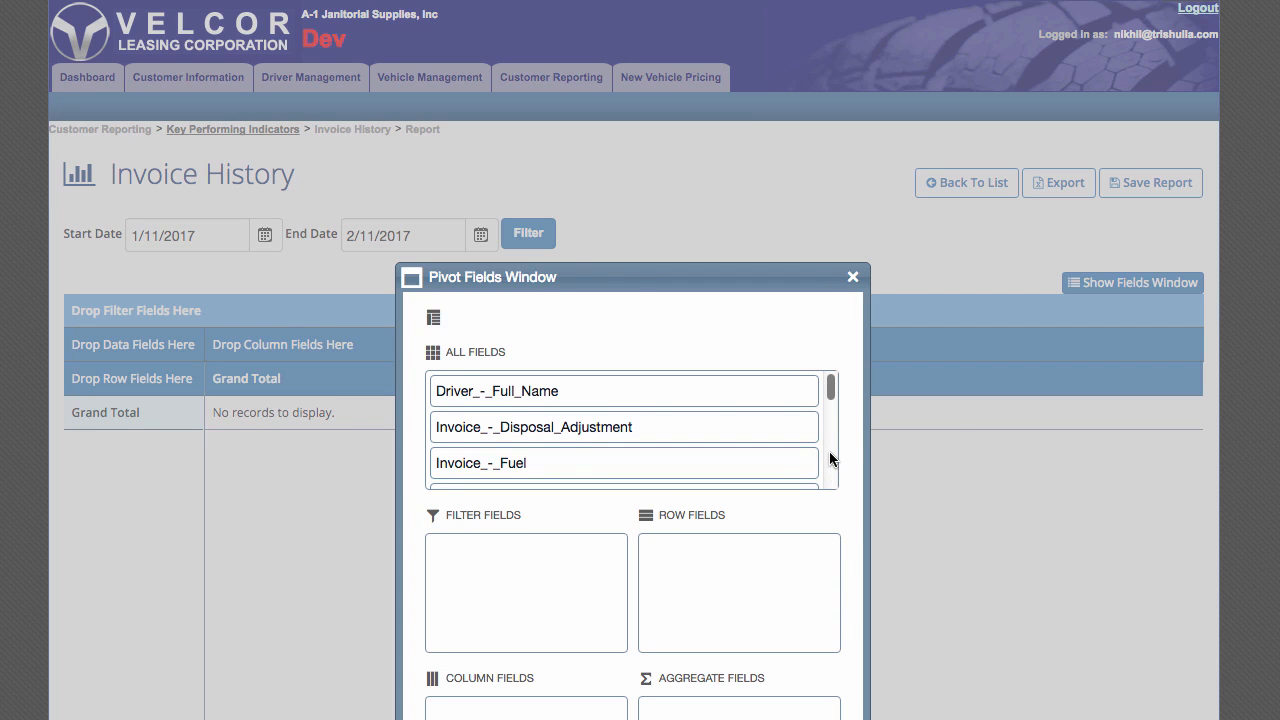
scroll(829, 451, "down", 3)
scroll(829, 451, "down", 3)
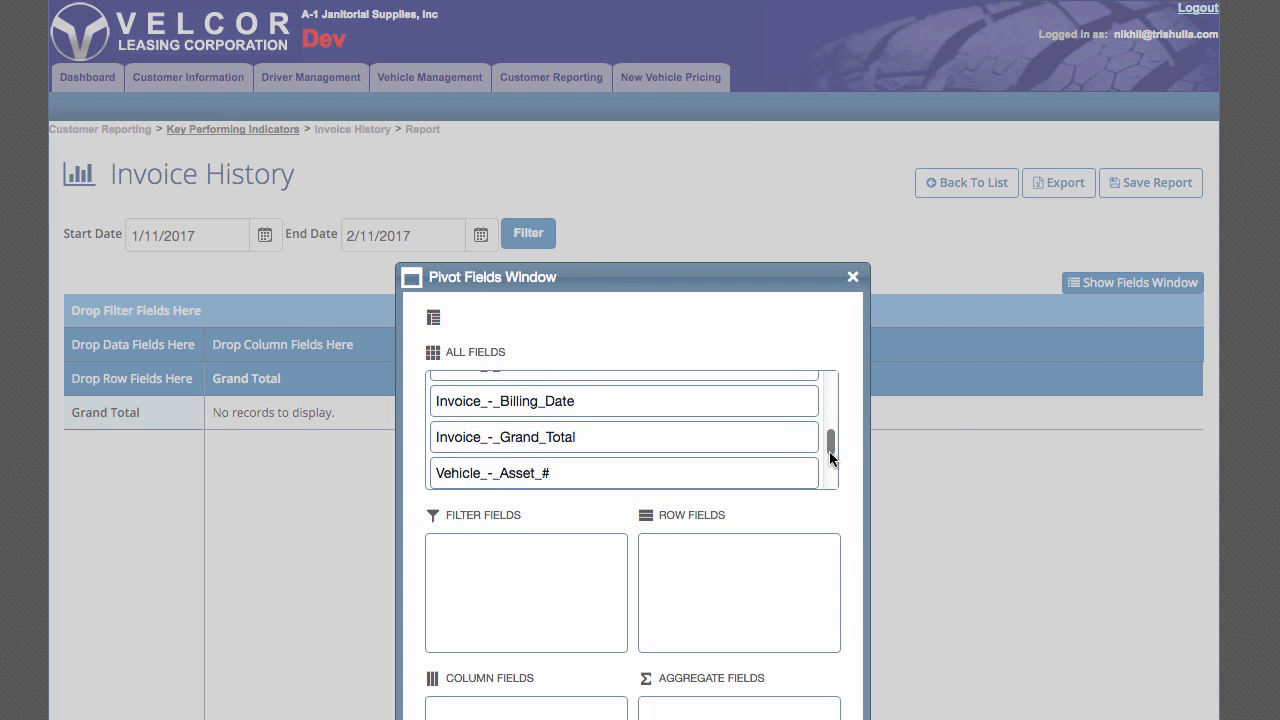
left_click_drag(665, 400, 675, 545)
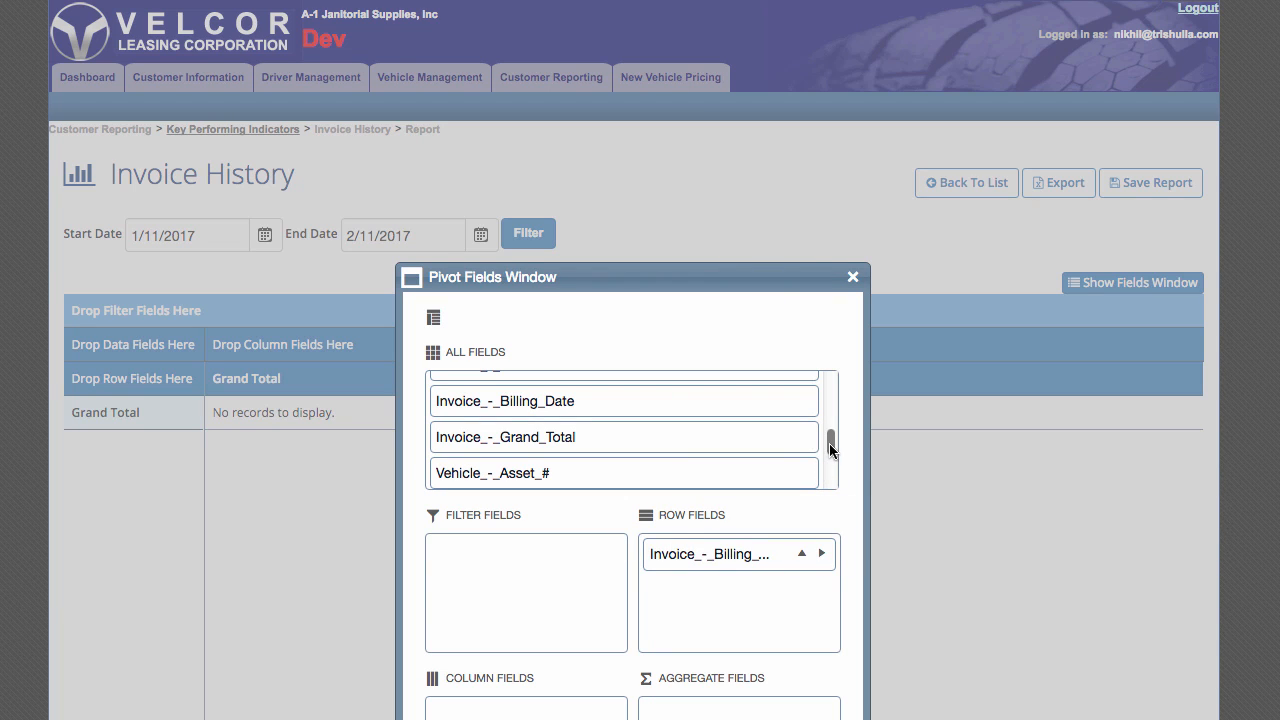
left_click_drag(829, 443, 829, 386)
left_click_drag(674, 390, 685, 576)
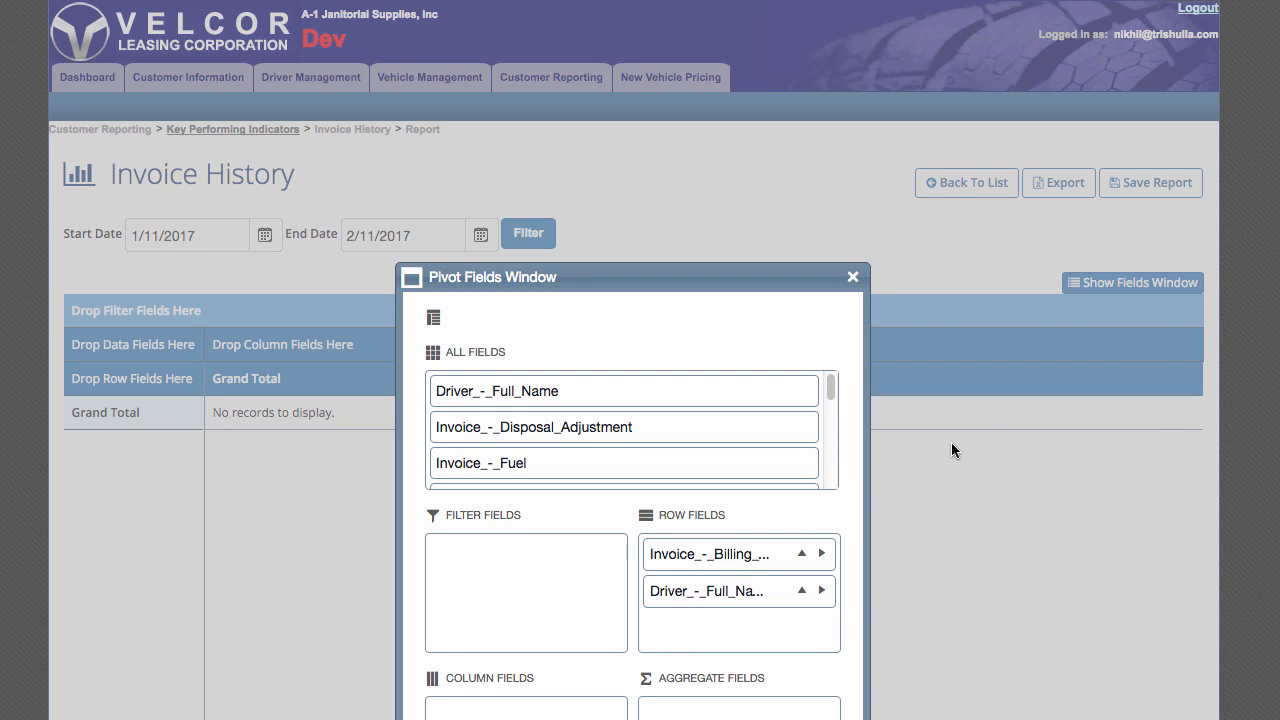
Add Invoice_-_Disposal_Adjustment, Invoice_-_Fuel, Invoice_-_Maintenance and Invoice_-_Rent as aggregate fields of the pivot
left_click_drag(706, 437, 700, 706)
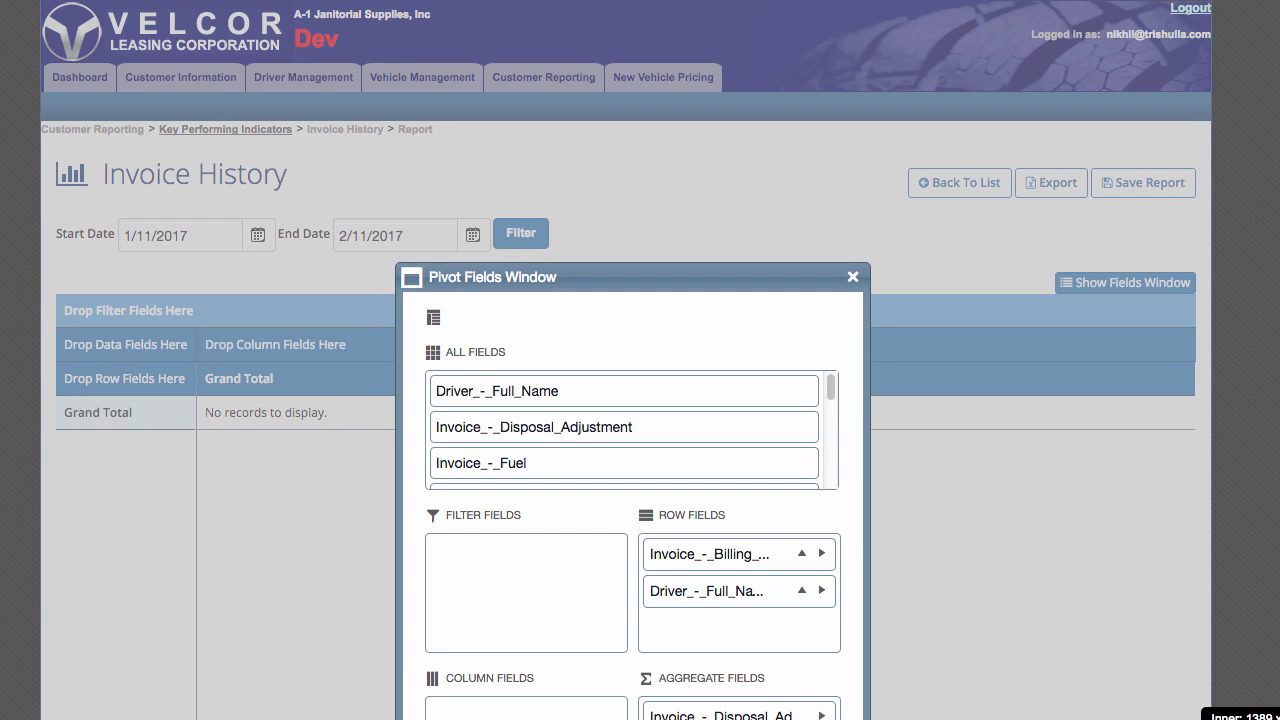
scroll(1047, 664, "down", 5)
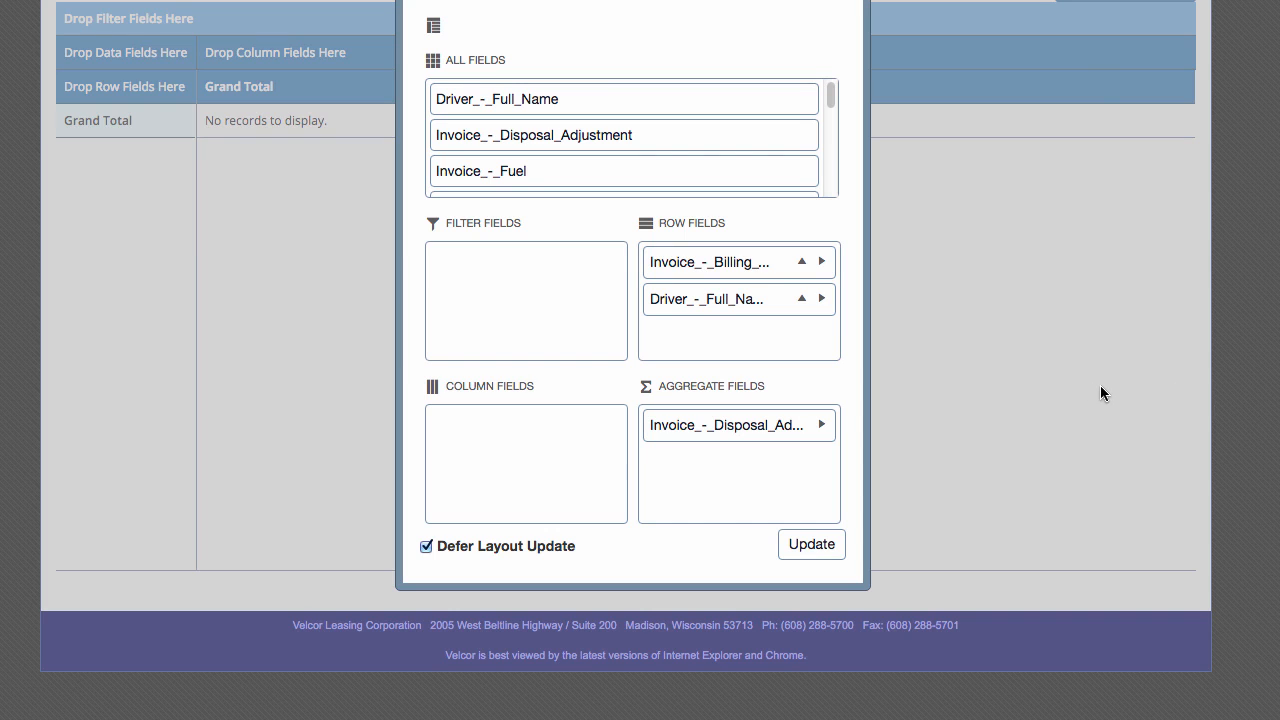
left_click_drag(694, 180, 677, 455)
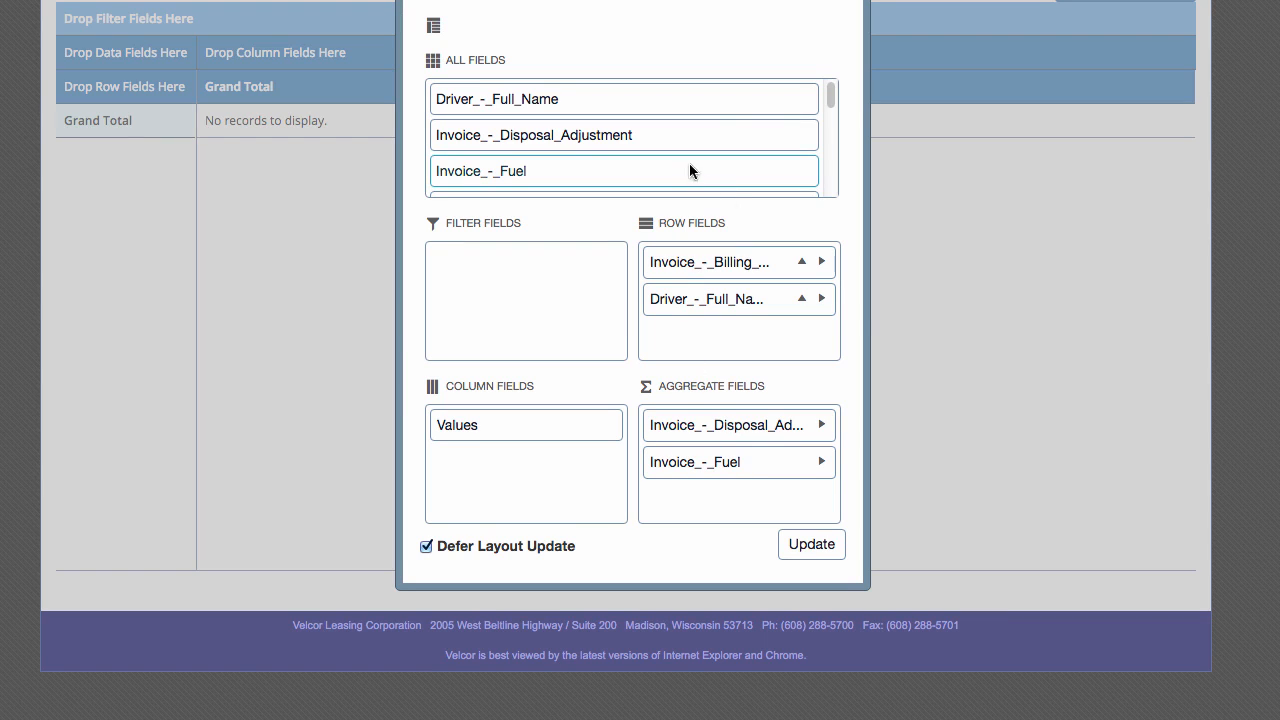
scroll(827, 164, "down", 3)
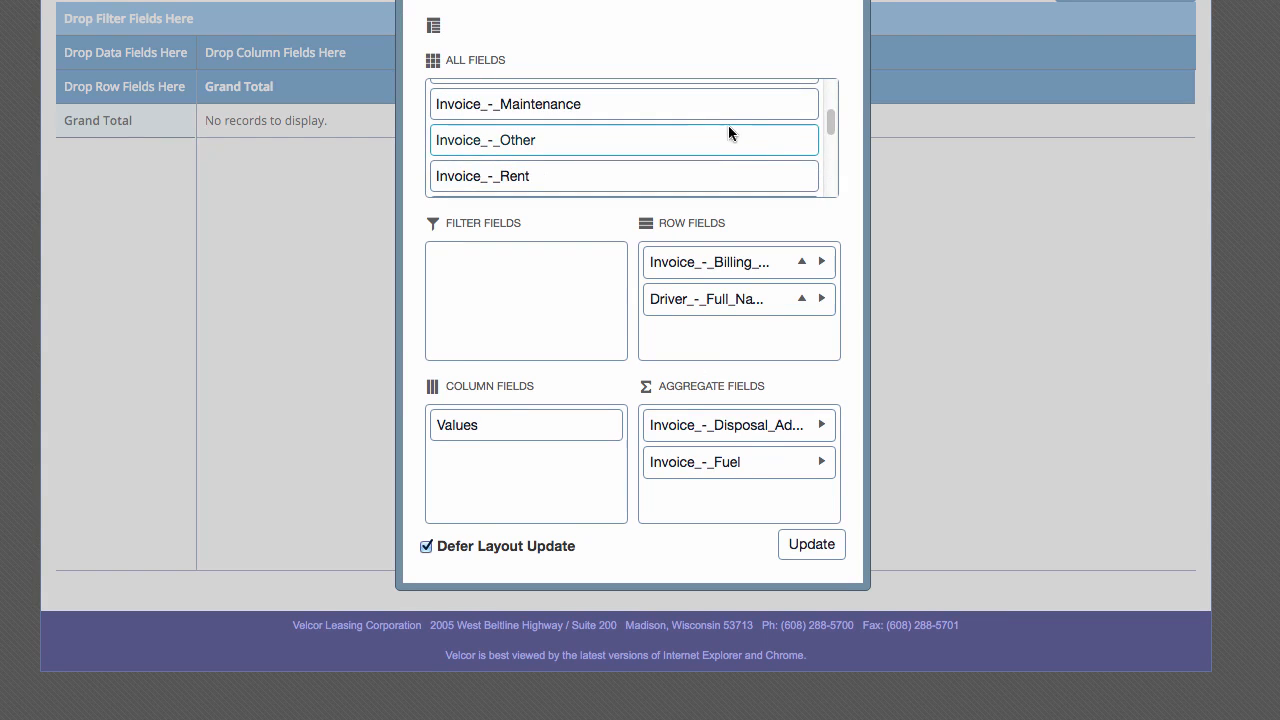
left_click_drag(712, 116, 686, 491)
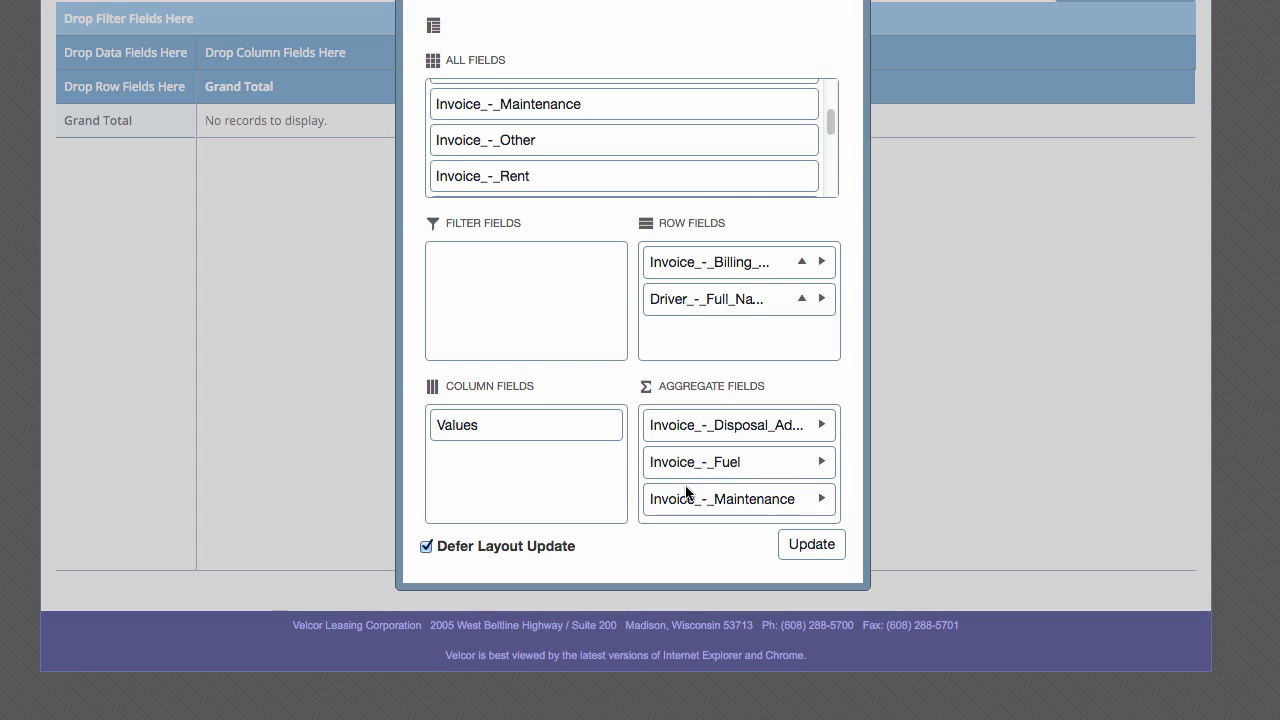
left_click_drag(701, 178, 703, 520)
Add Invoice_-_Other and Invoice_-_Grand_Total as aggregate fields and update the pivot layout
scroll(786, 494, "up", 2)
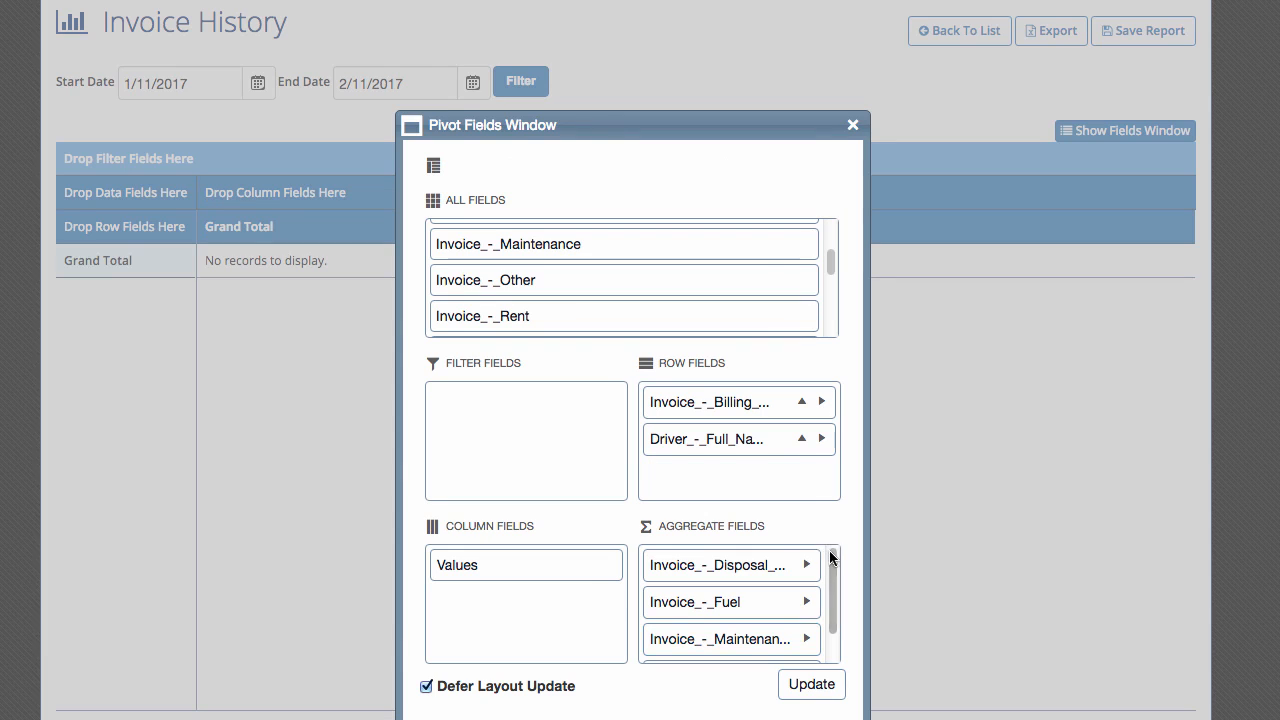
scroll(835, 575, "down", 1)
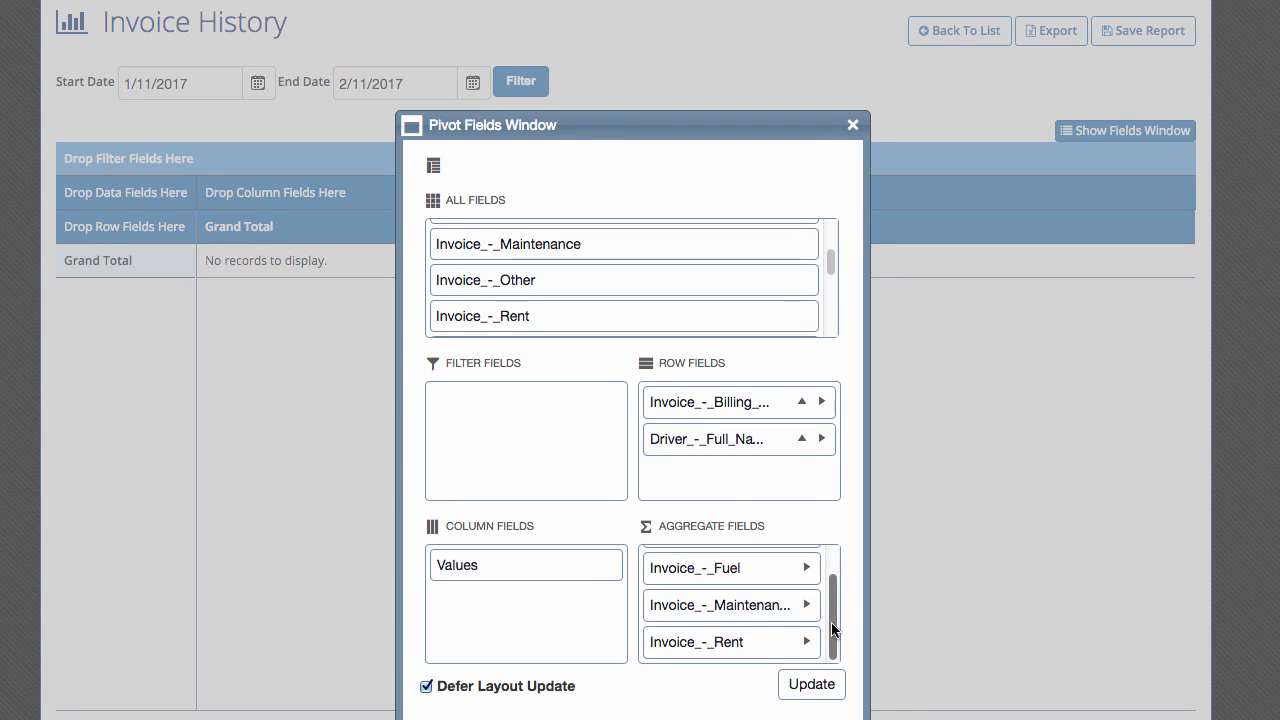
left_click_drag(668, 283, 689, 657)
scroll(831, 655, "down", 2)
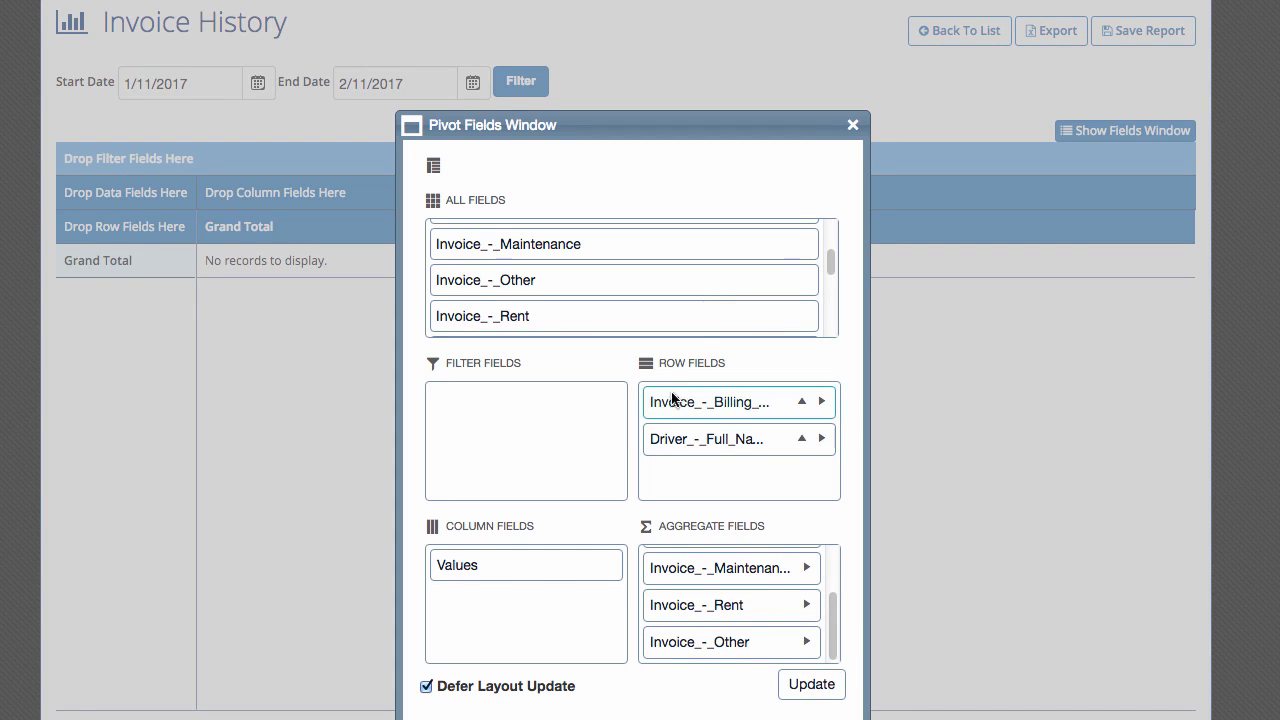
scroll(832, 313, "down", 3)
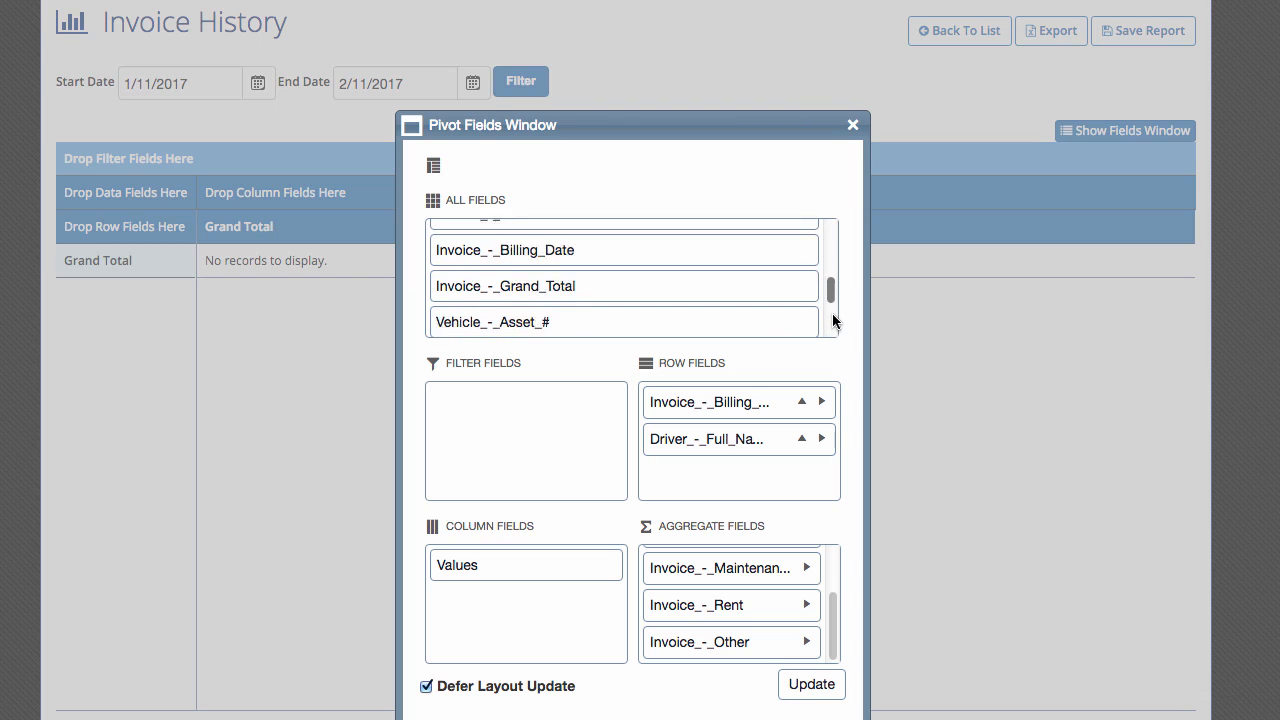
left_click_drag(713, 284, 698, 660)
left_click_drag(698, 665, 724, 642)
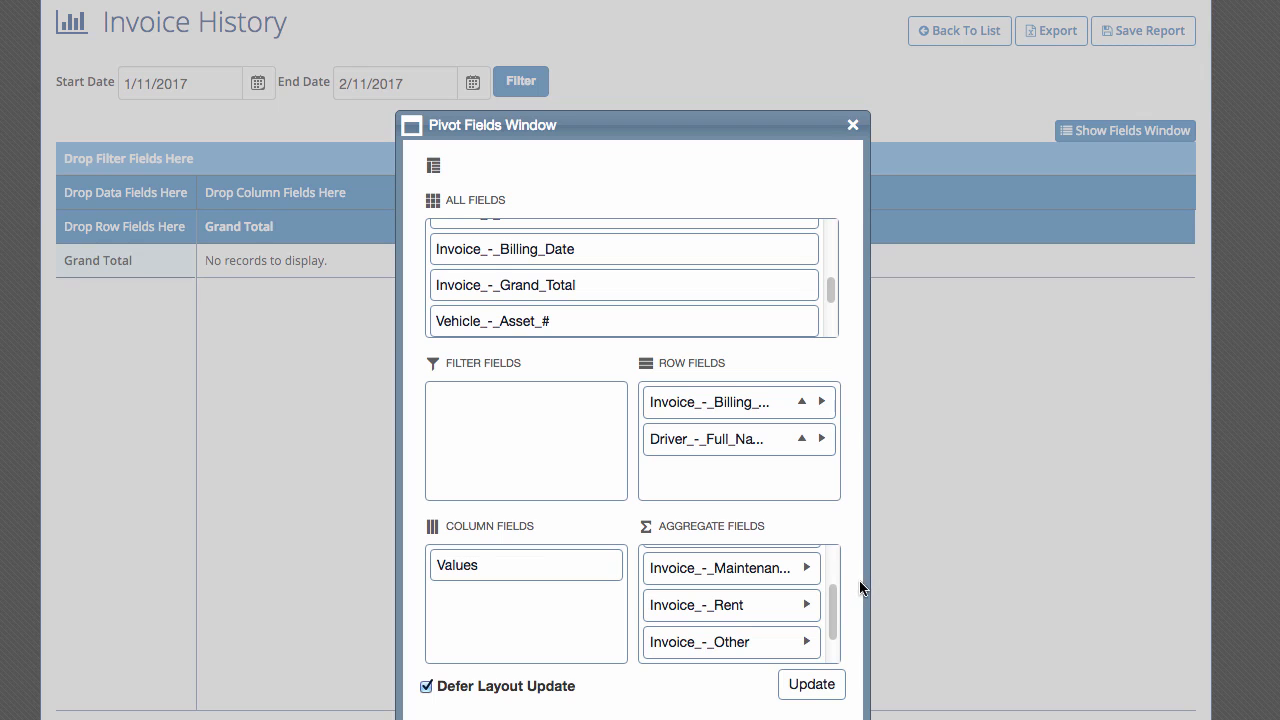
left_click_drag(835, 612, 835, 650)
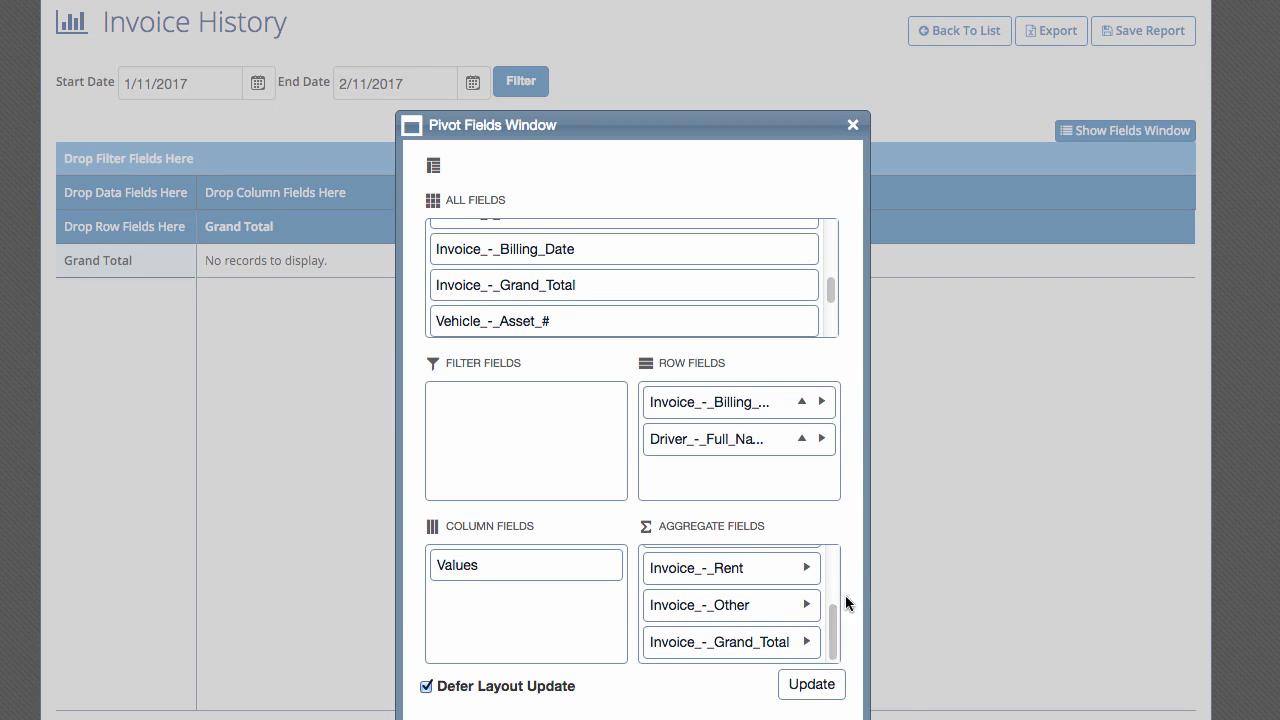
left_click(816, 690)
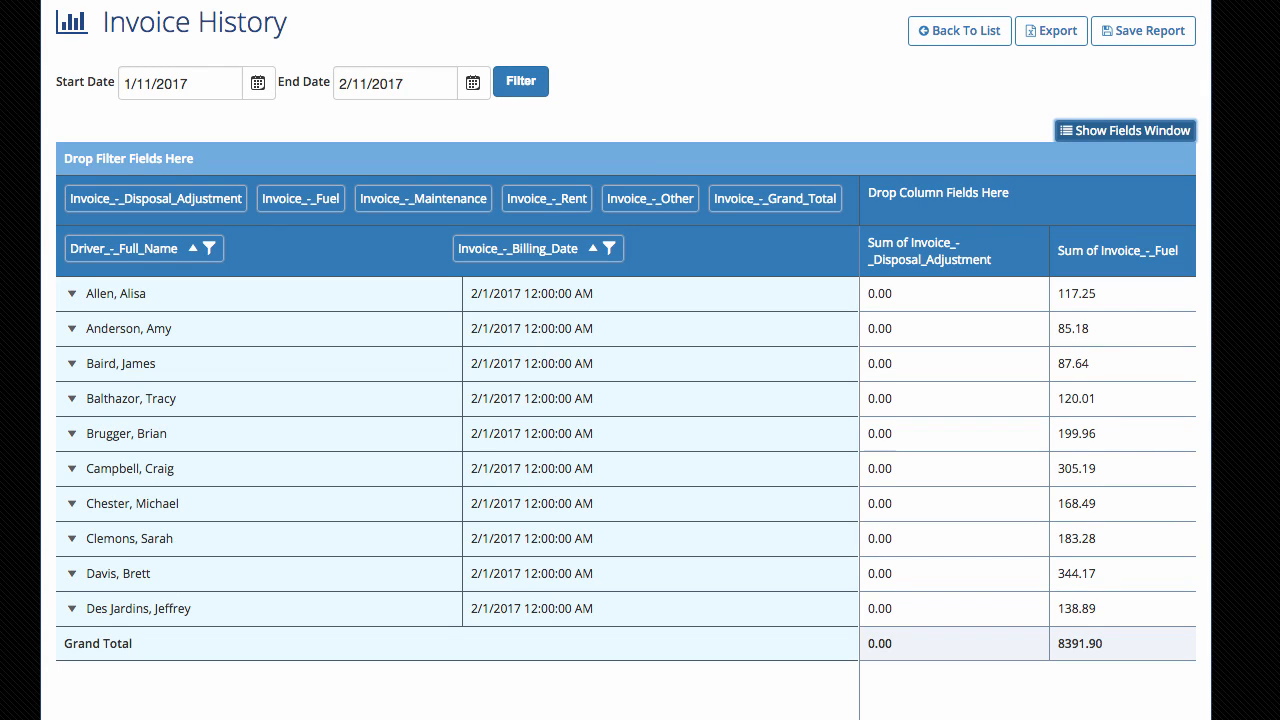
Set the report's start date to 10/1/2016
left_click(257, 83)
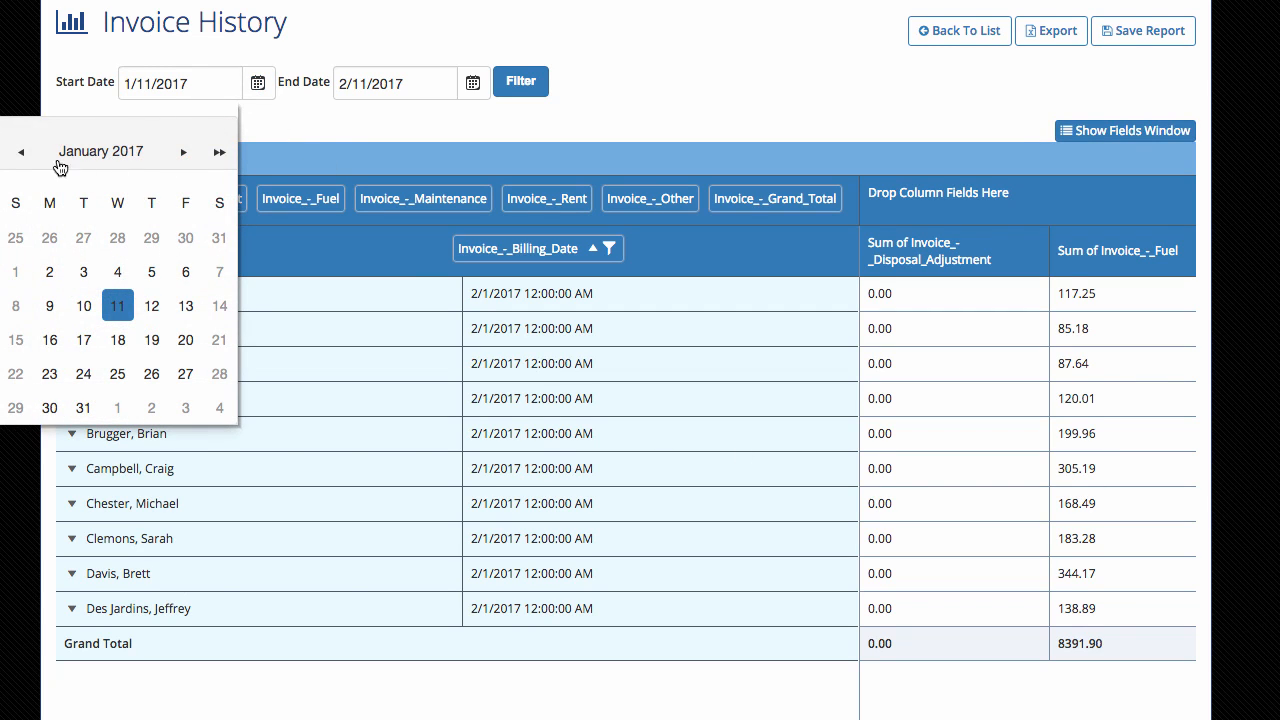
left_click(22, 152)
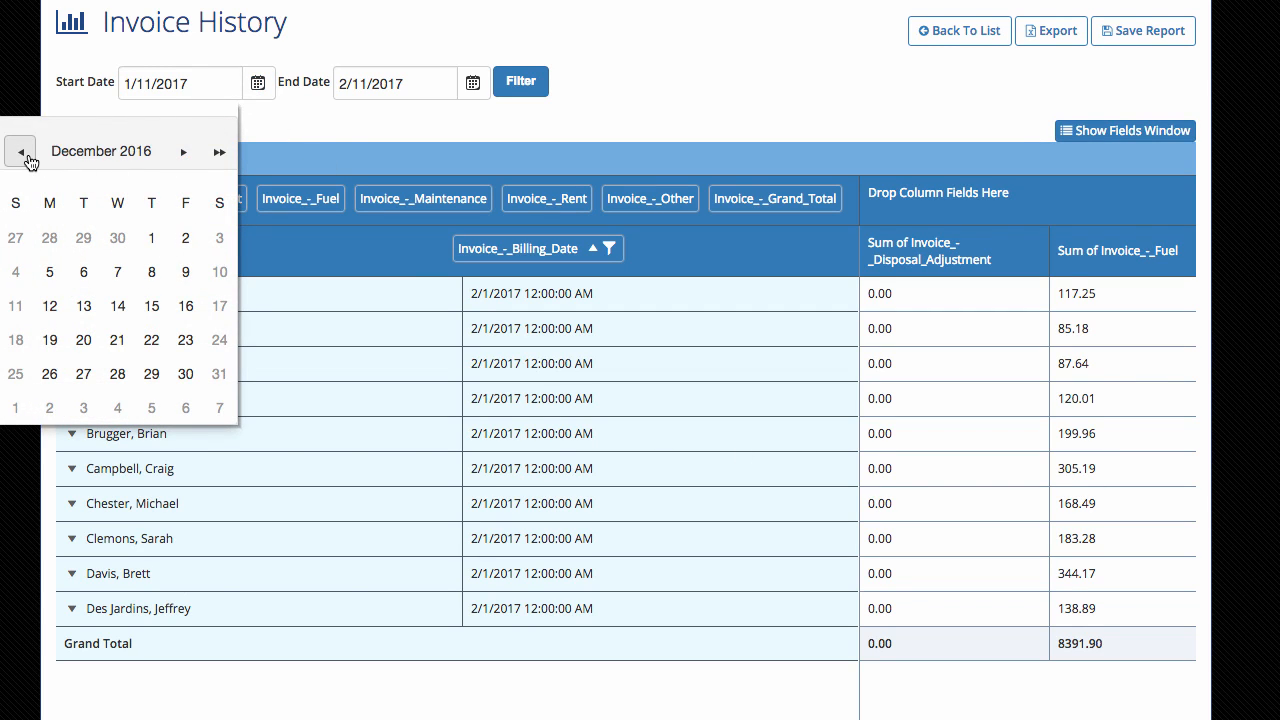
left_click(21, 155)
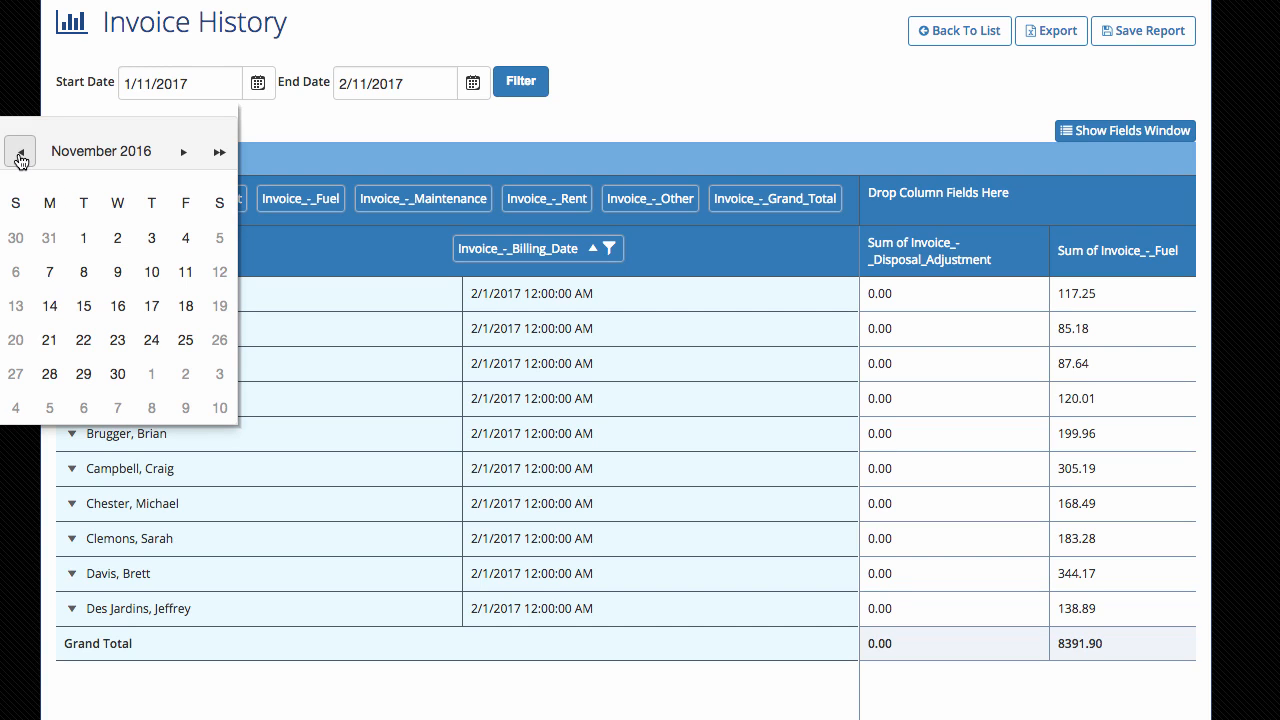
left_click(21, 158)
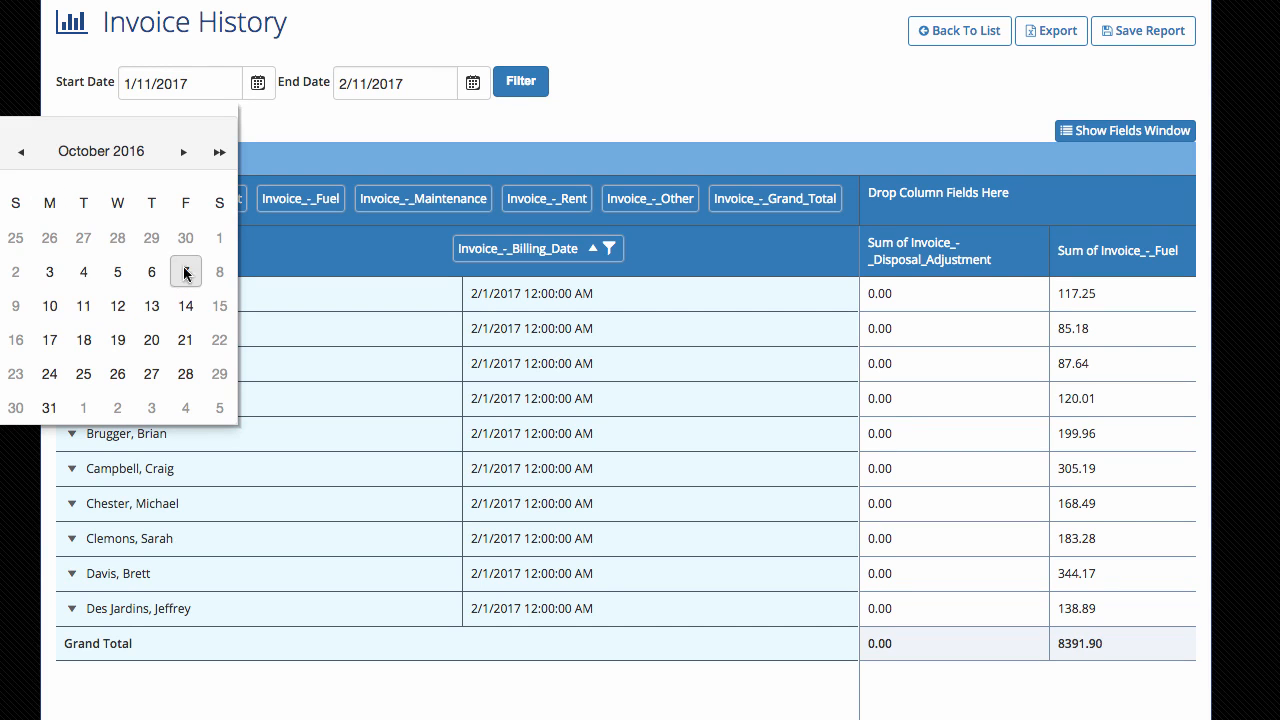
left_click(218, 240)
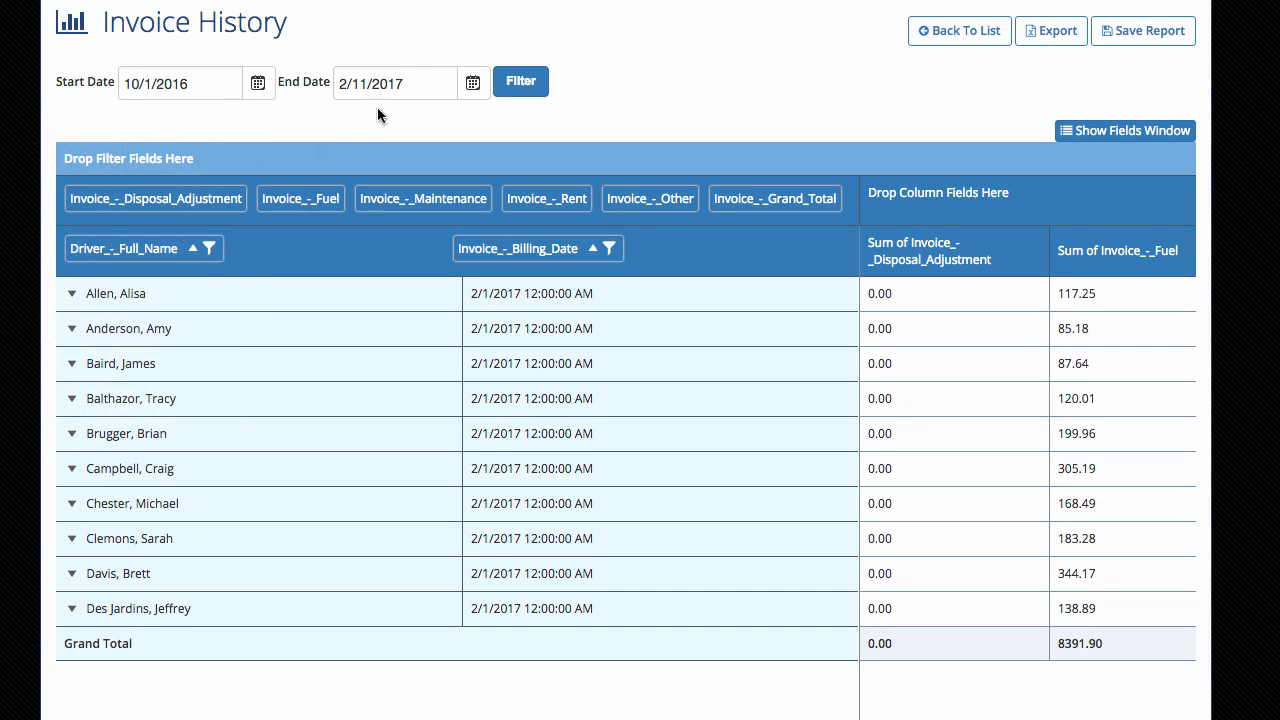
Set the report's end date to 12/31/2016 and apply the date filter
left_click(473, 84)
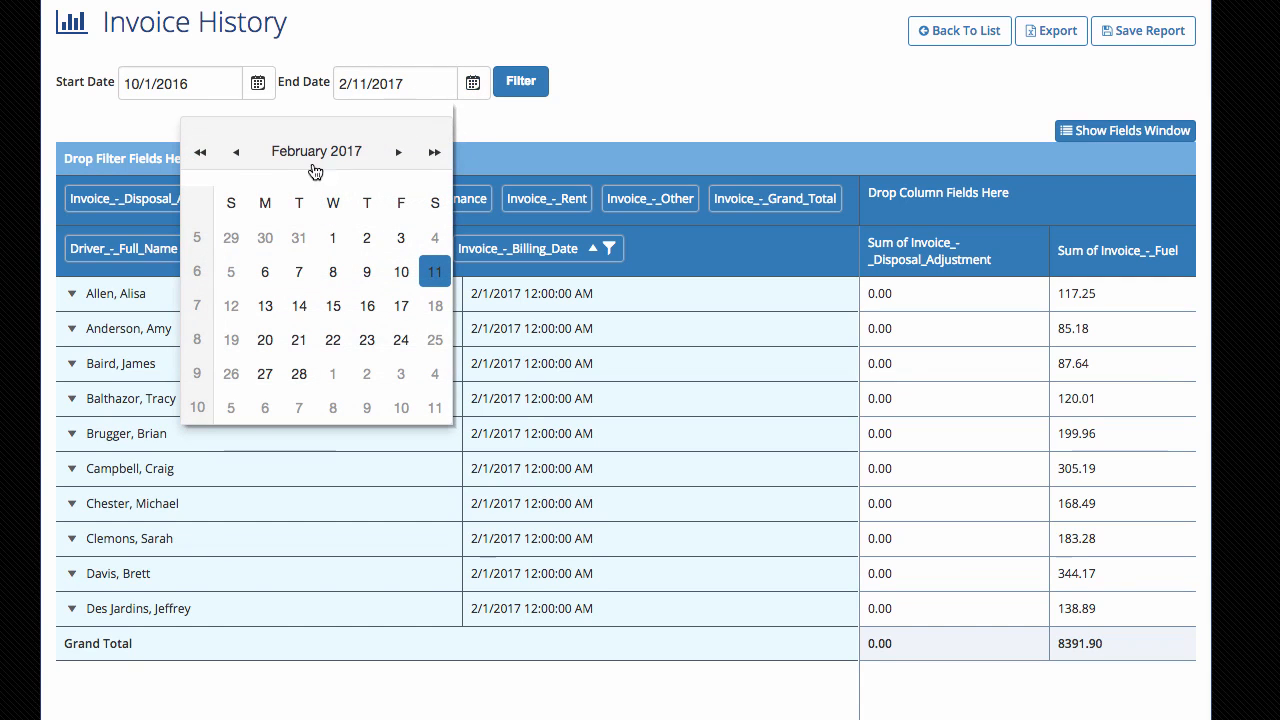
left_click(238, 154)
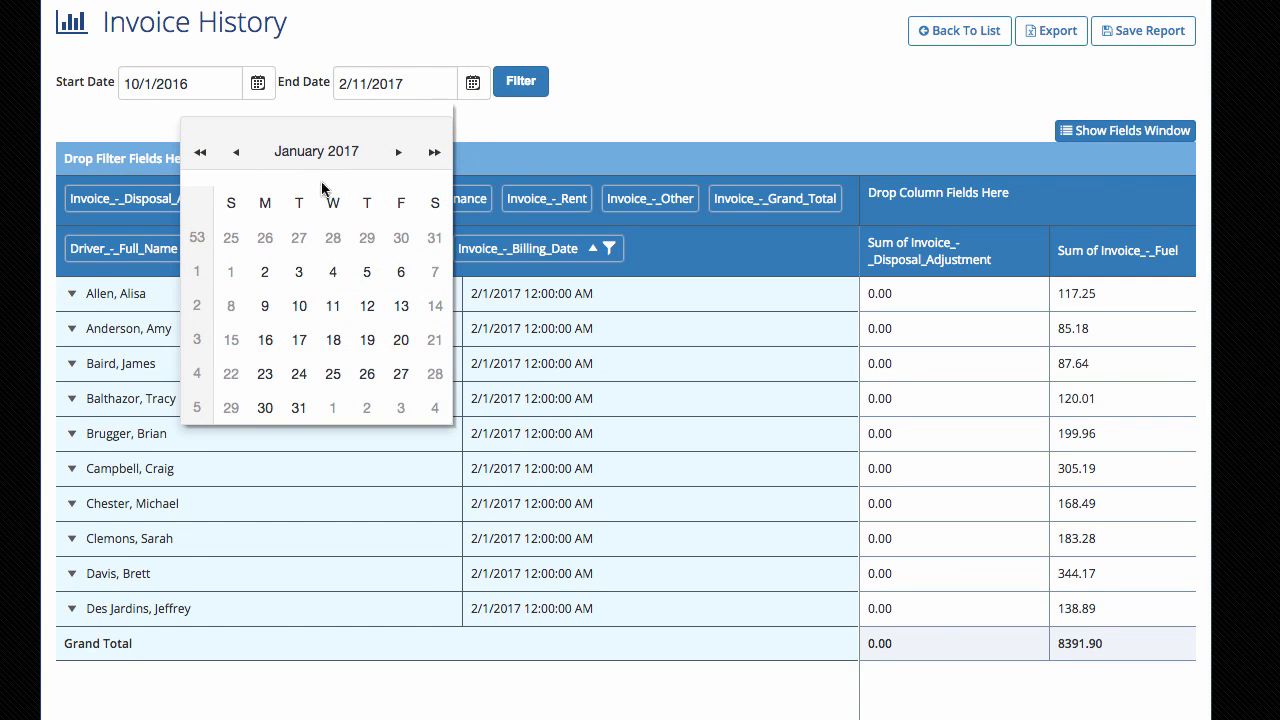
left_click(232, 155)
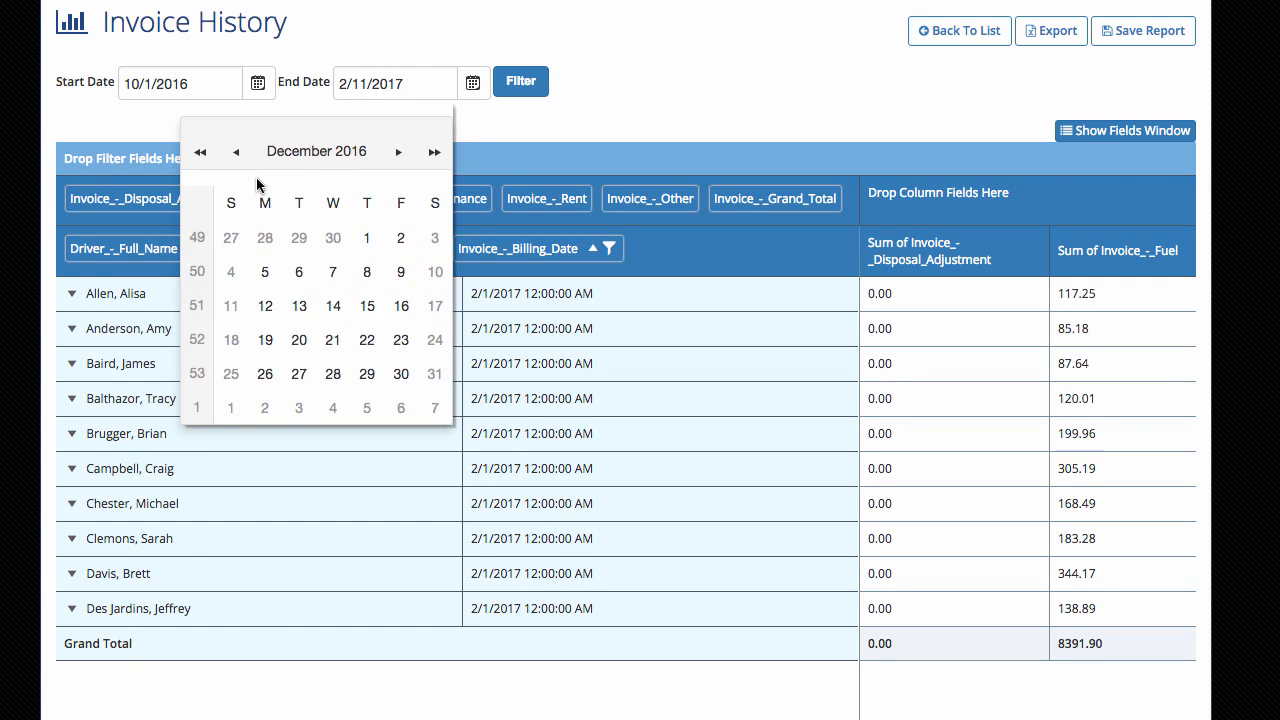
left_click(434, 376)
left_click(520, 85)
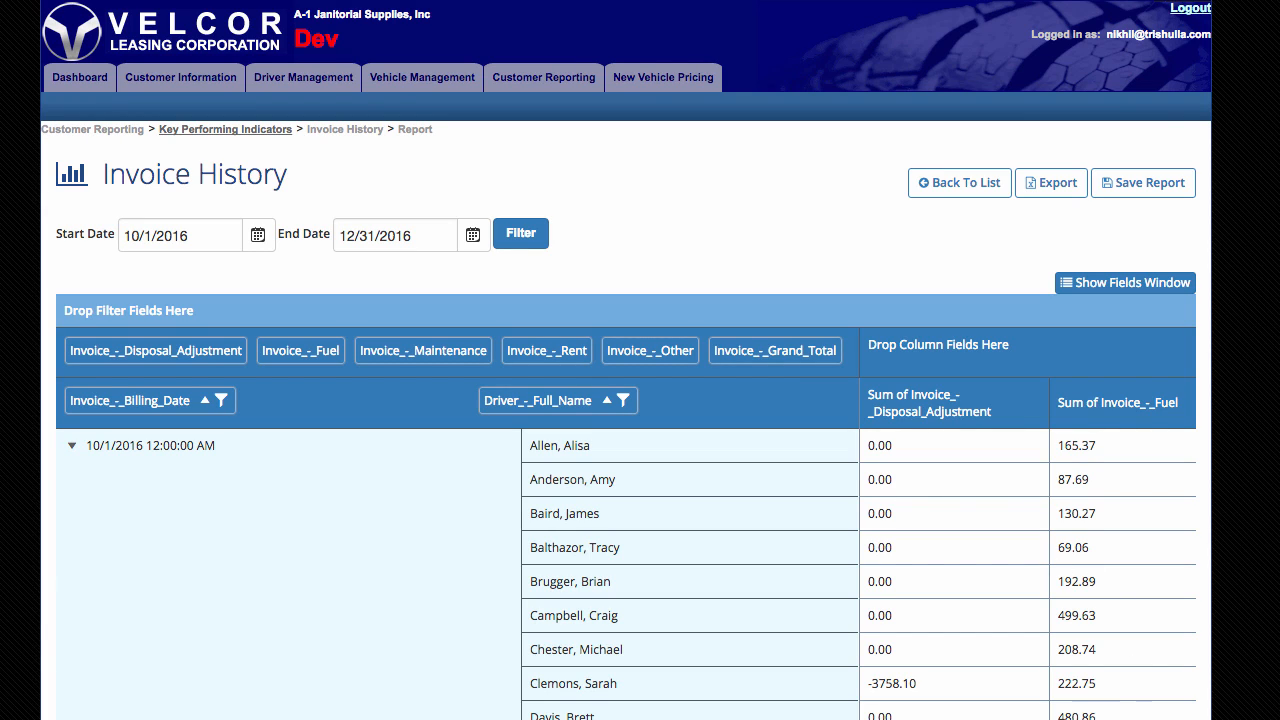
Set the page size of the pivot results to 50 rows
scroll(542, 590, "down", 5)
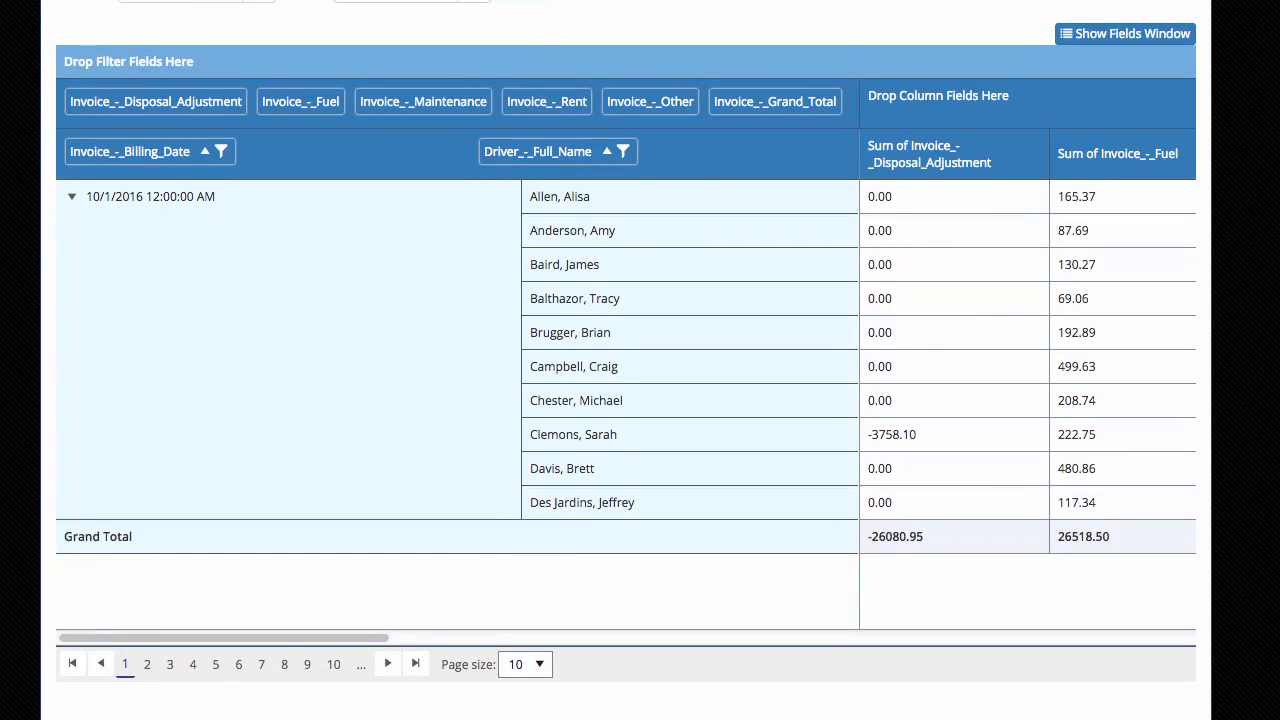
left_click_drag(339, 608, 496, 624)
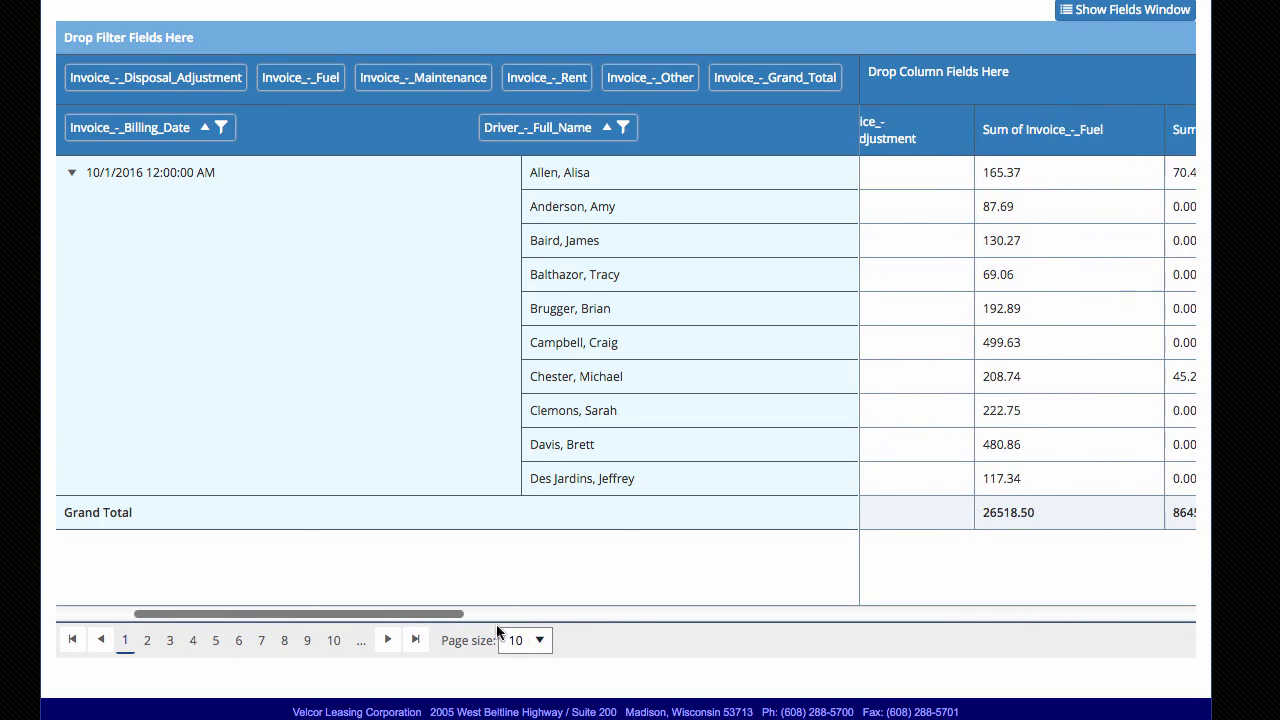
left_click(525, 640)
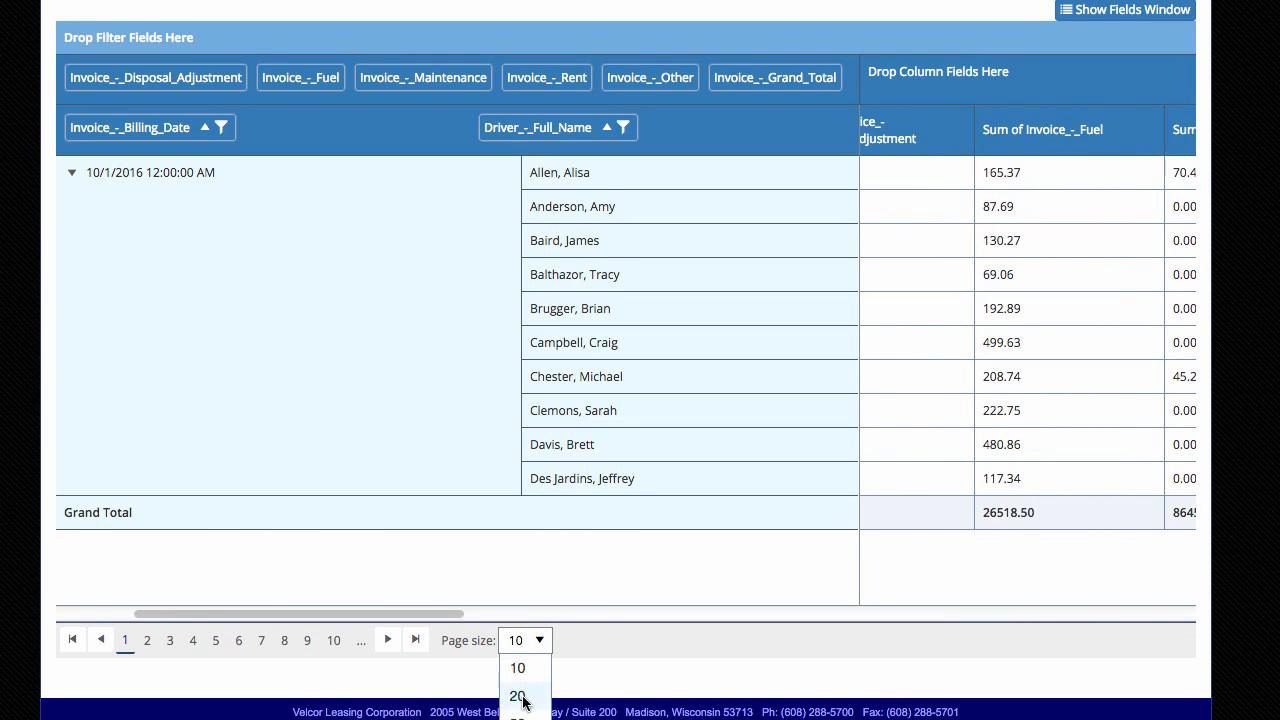
left_click(519, 696)
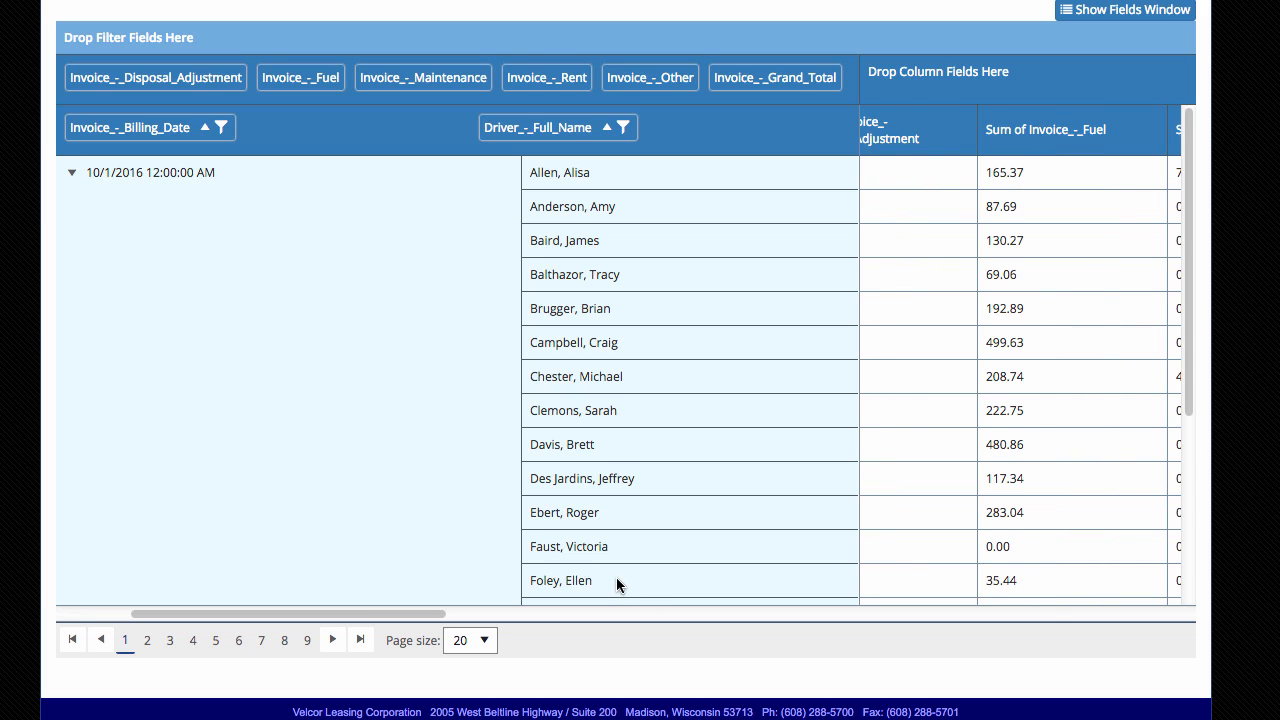
left_click(452, 640)
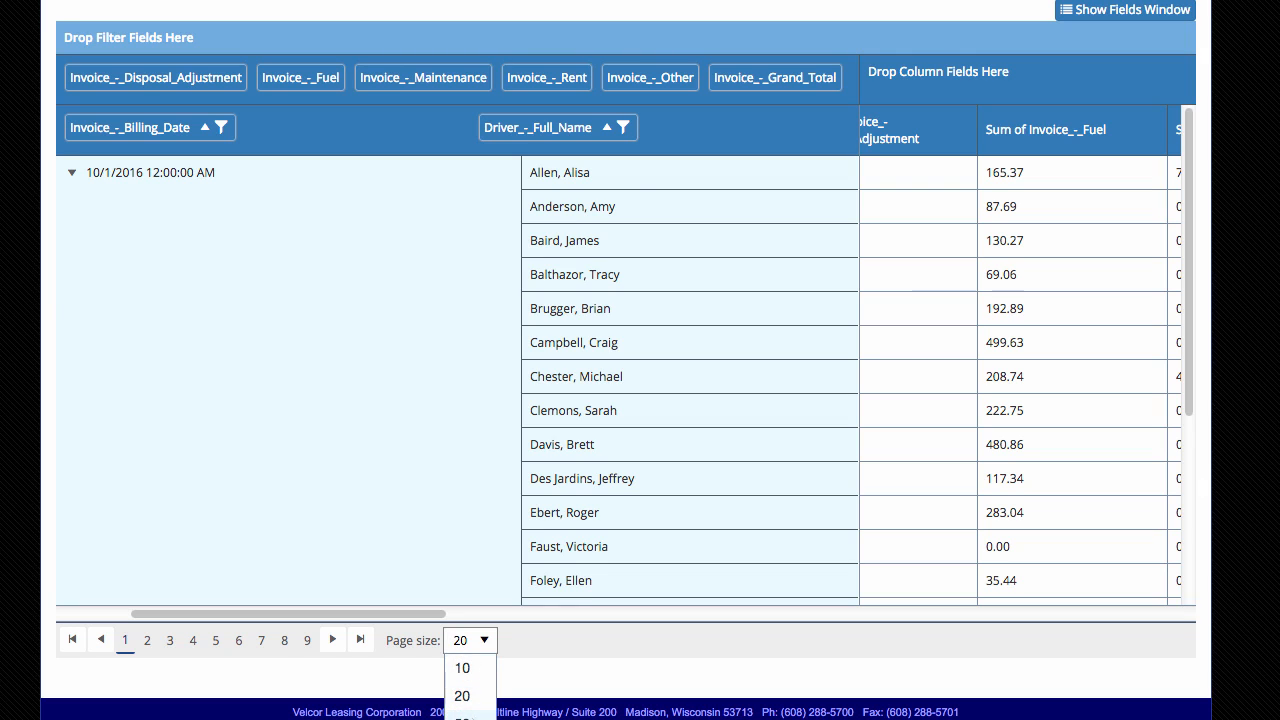
left_click(464, 717)
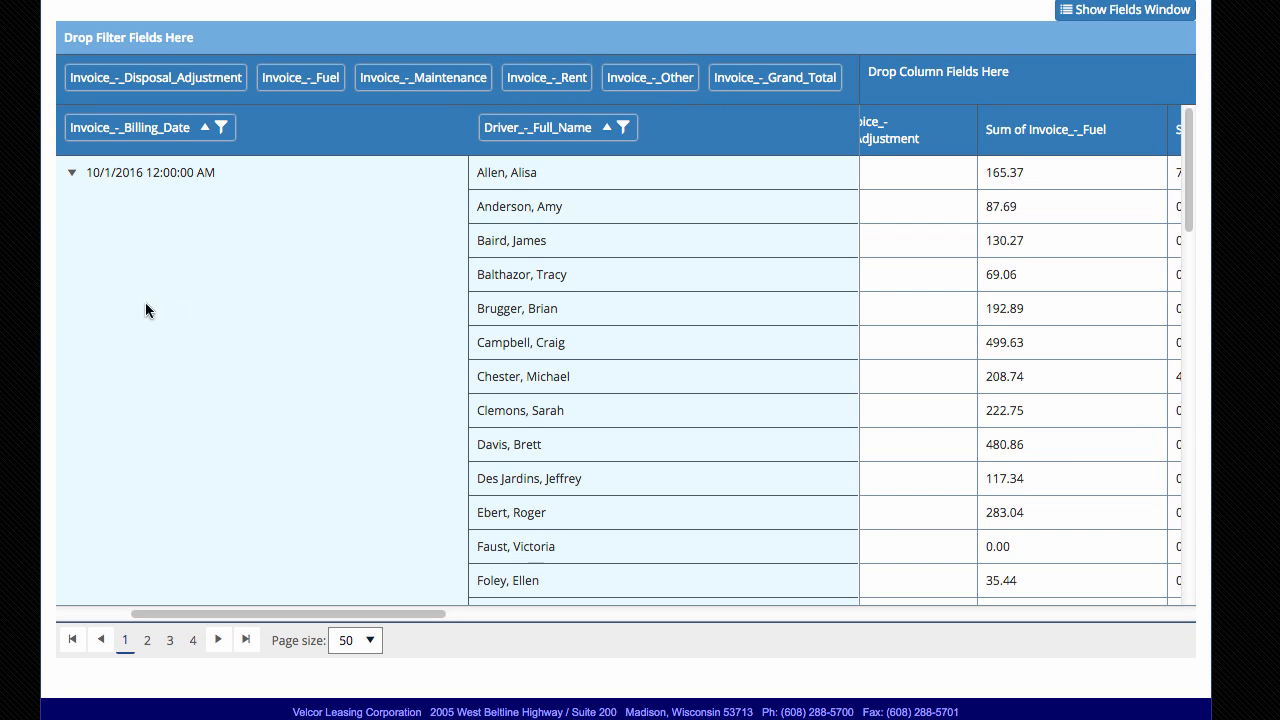
Collapse the 10/1/2016, 11/1/2016 and 12/1/2016 billing date groups and highlight the 11/1/2016 sum of Invoice_-_Grand_Total
left_click(71, 175)
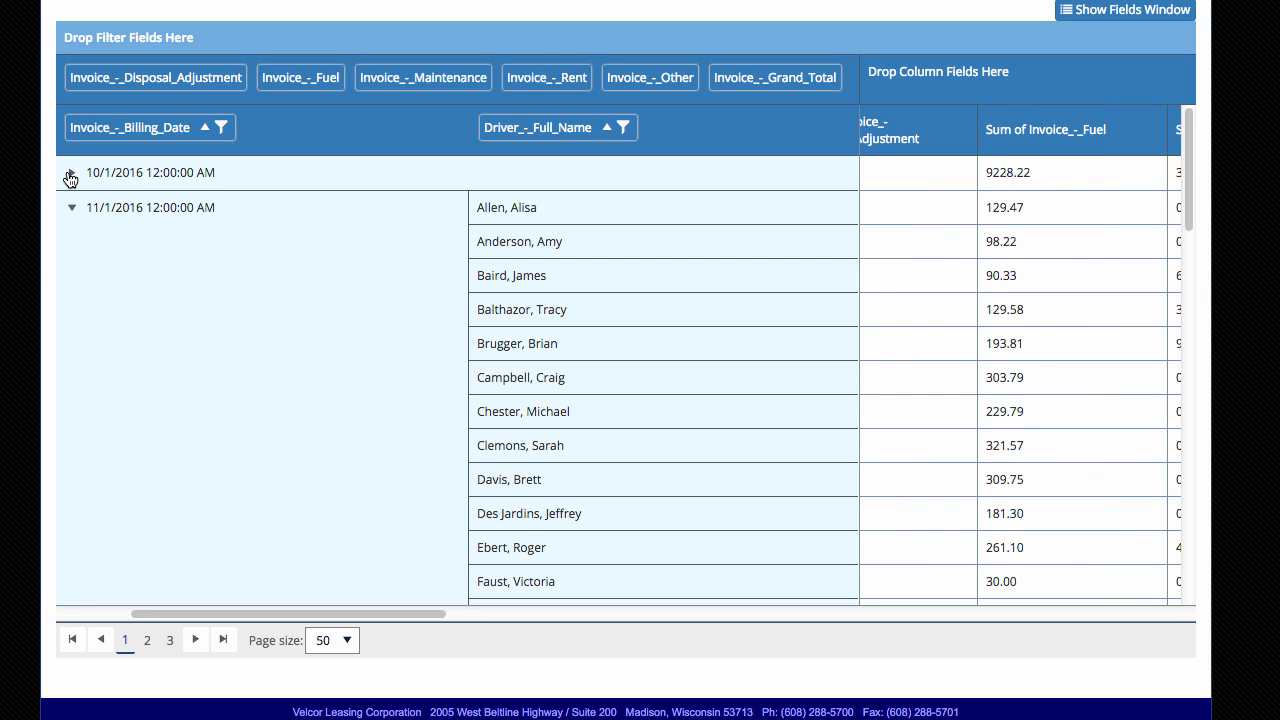
left_click(71, 208)
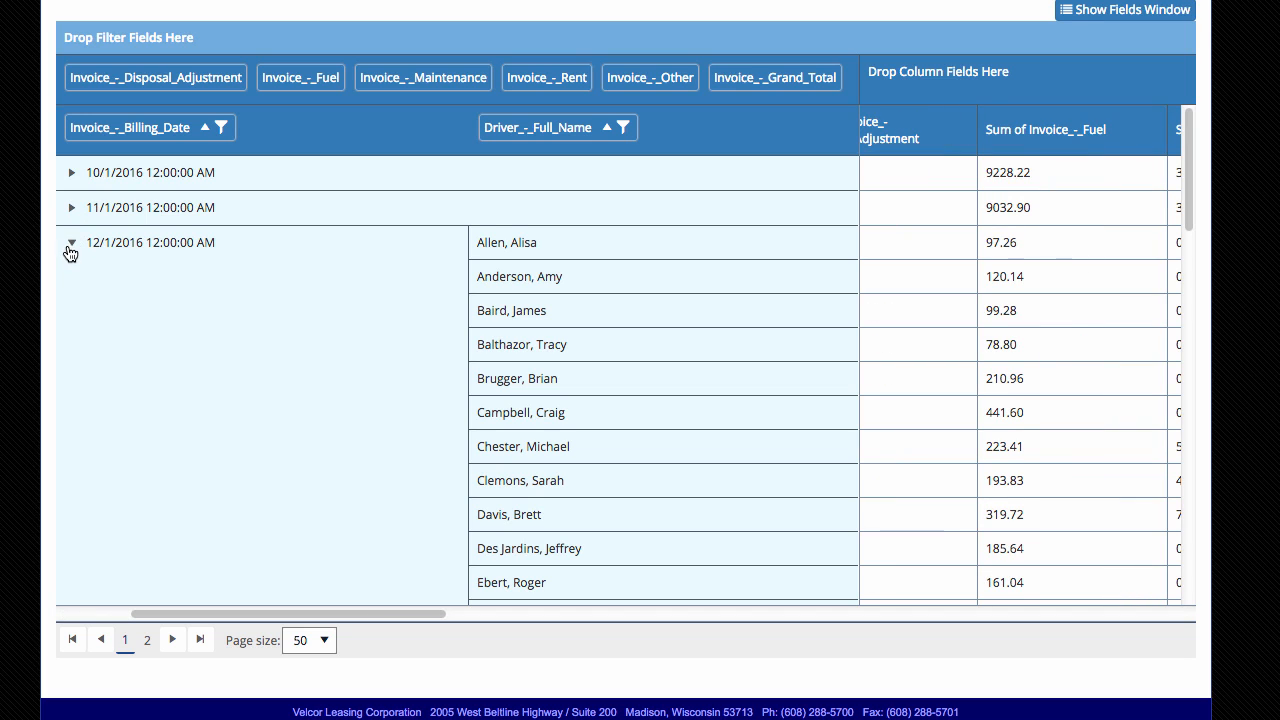
left_click(70, 242)
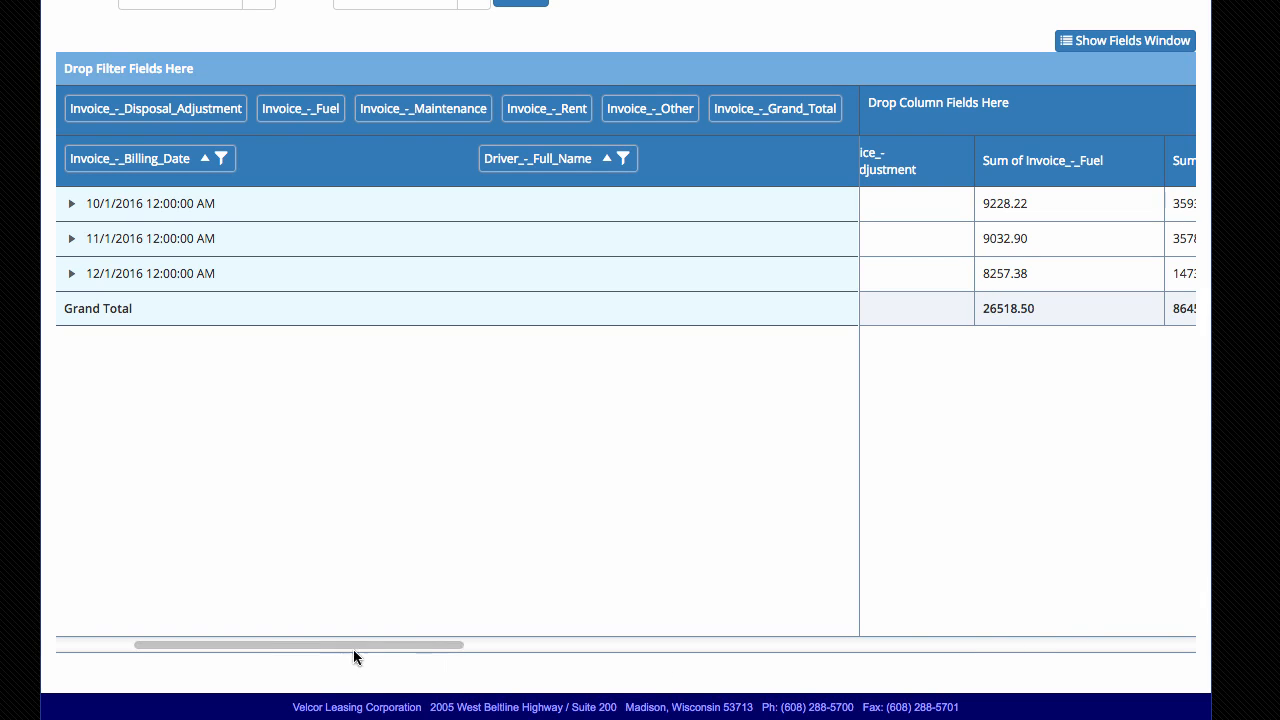
left_click_drag(398, 645, 1256, 675)
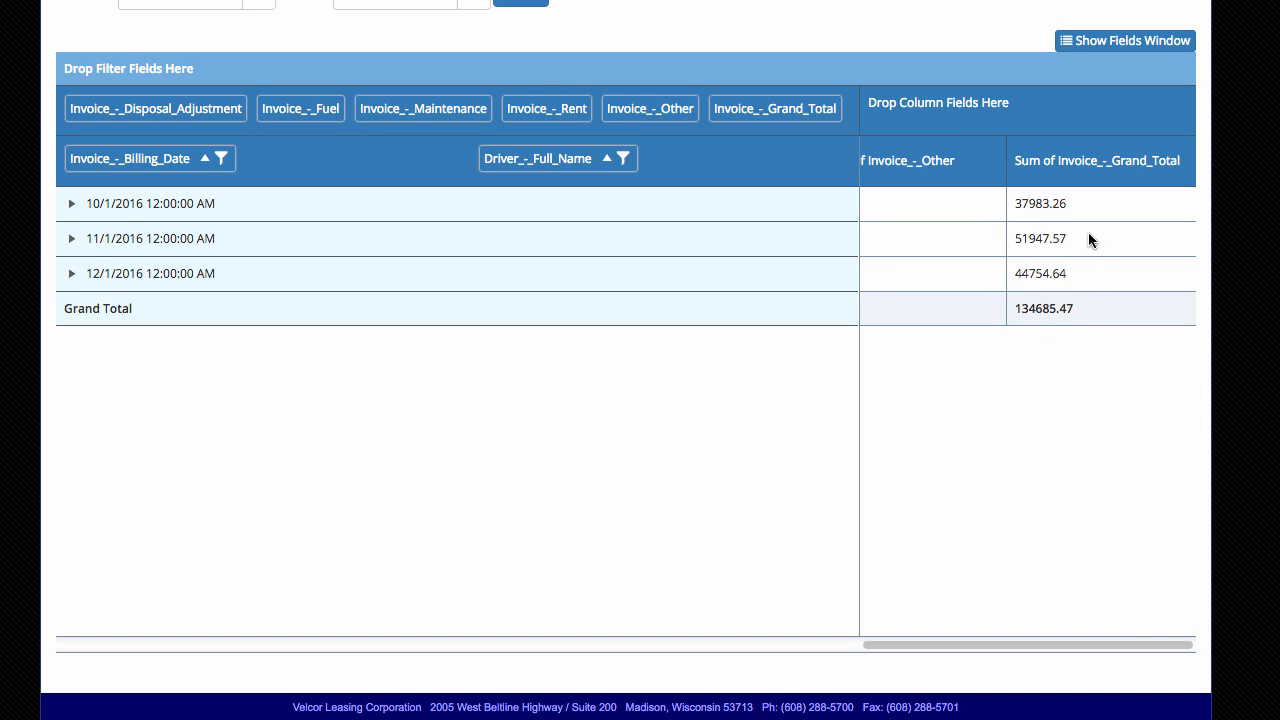
left_click_drag(1088, 240, 1013, 240)
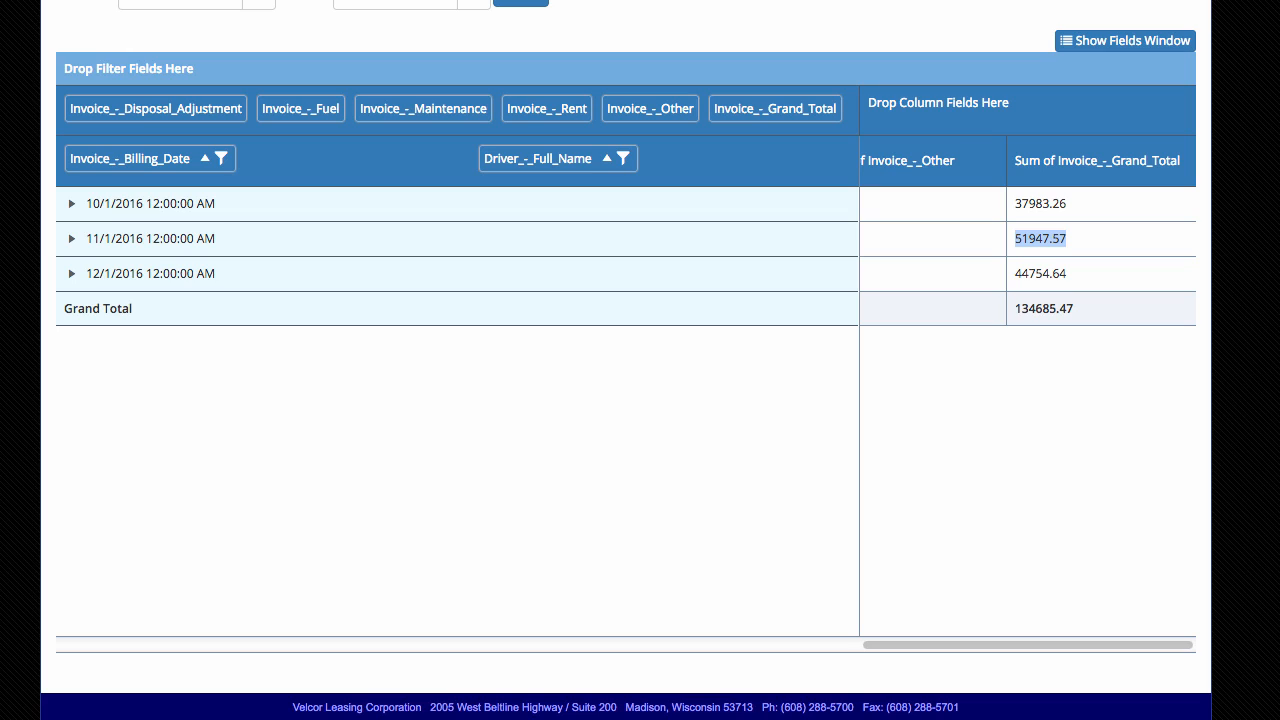
Move Invoice_-_Billing_Date from the row fields to the filter fields and update the pivot layout
left_click(1127, 45)
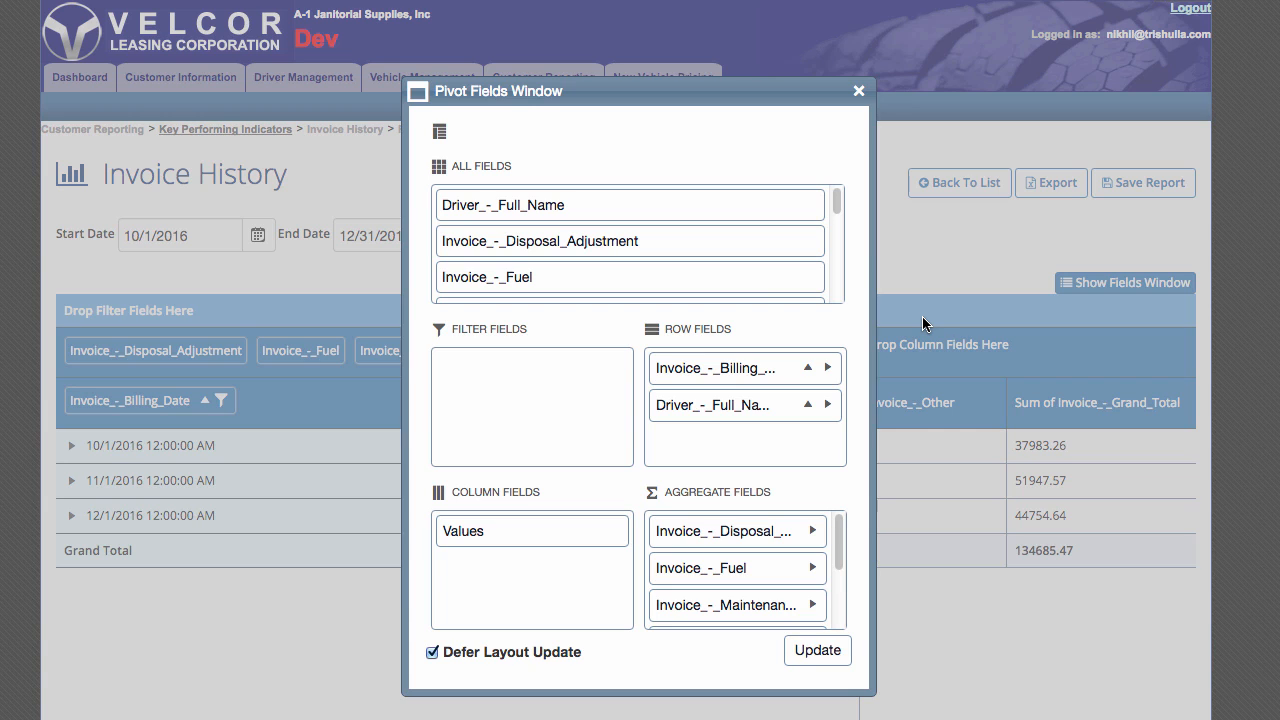
left_click_drag(738, 368, 446, 366)
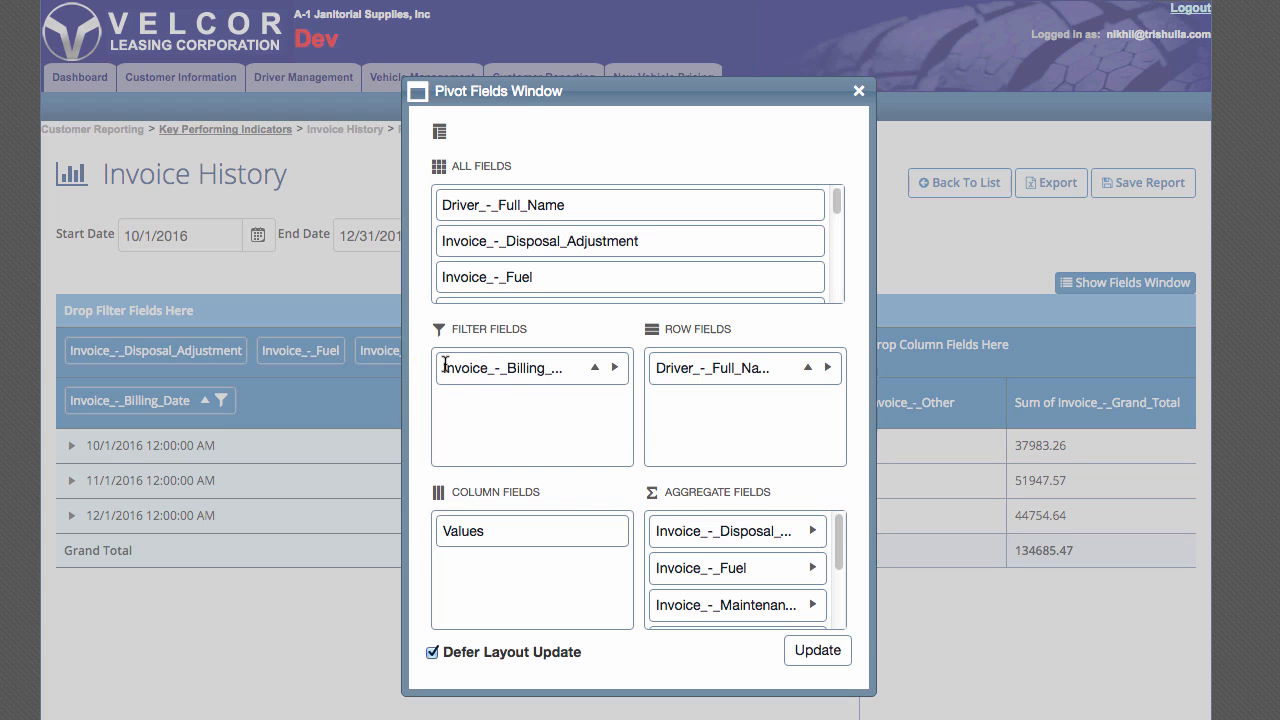
left_click(803, 653)
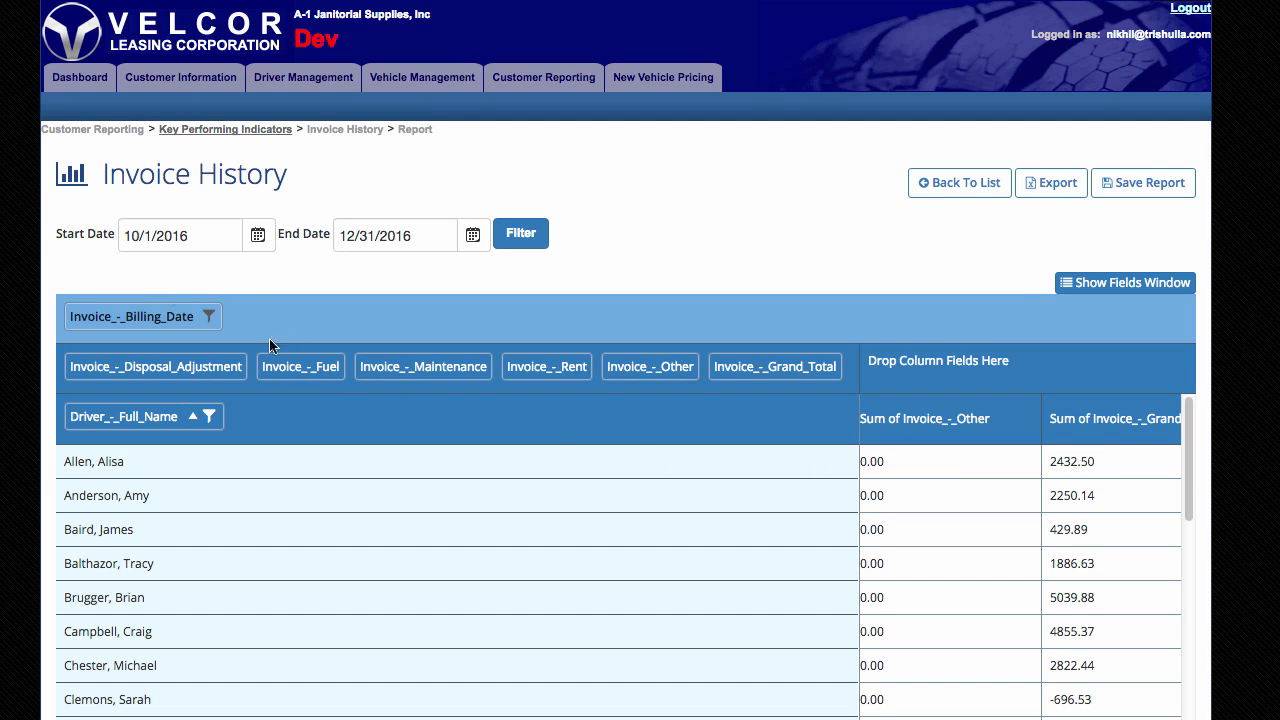
Filter Invoice_-_Billing_Date to include only 11/1/2016, excluding 10/1/2016 and 12/1/2016
left_click(208, 318)
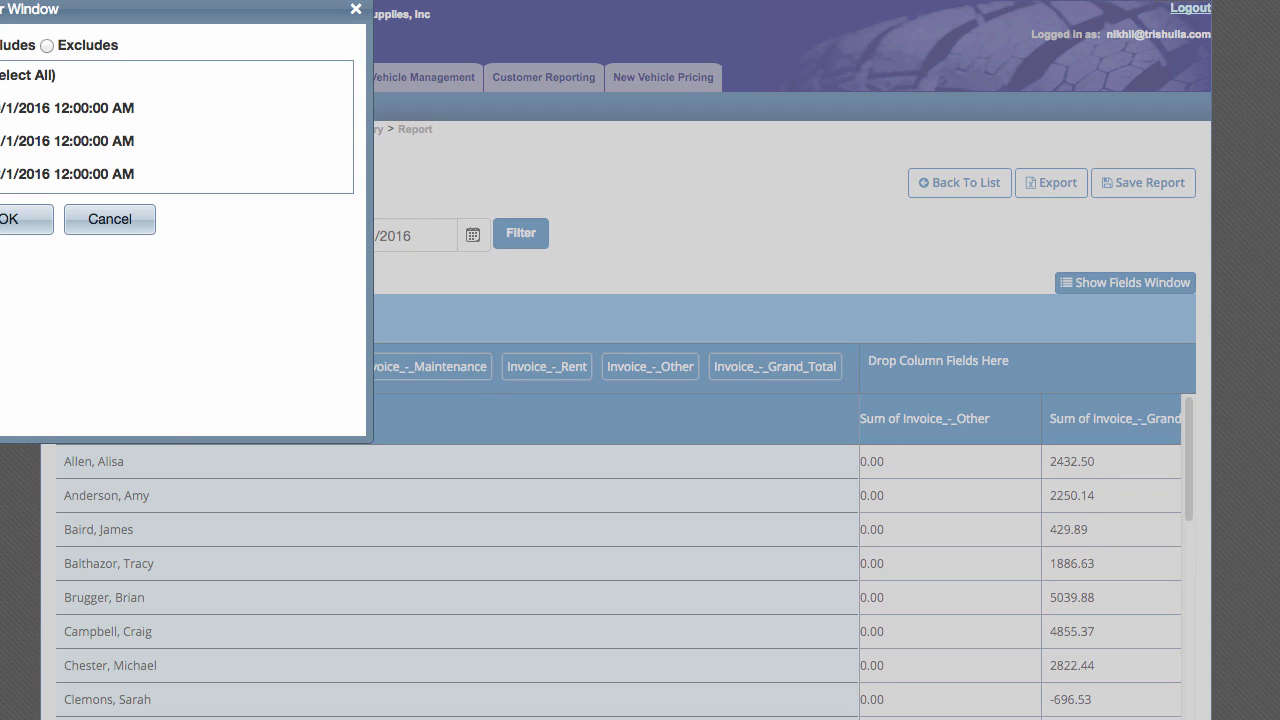
left_click_drag(249, 17, 346, 31)
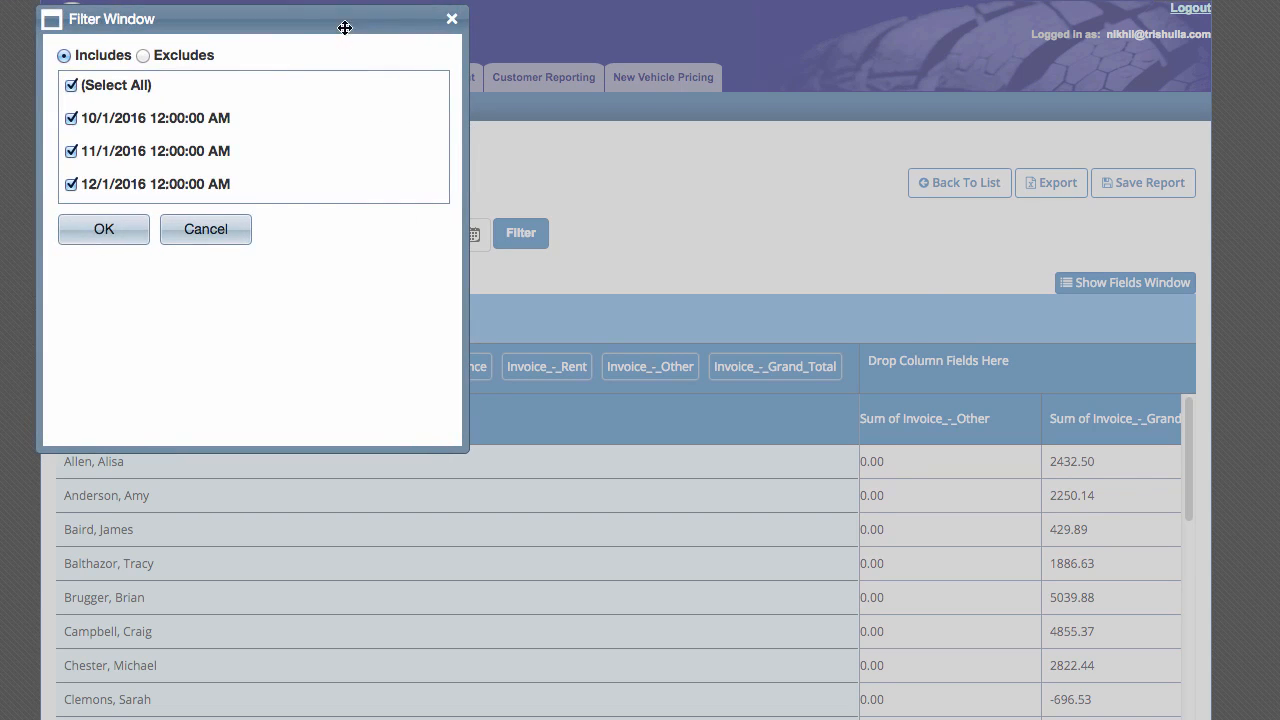
left_click(187, 118)
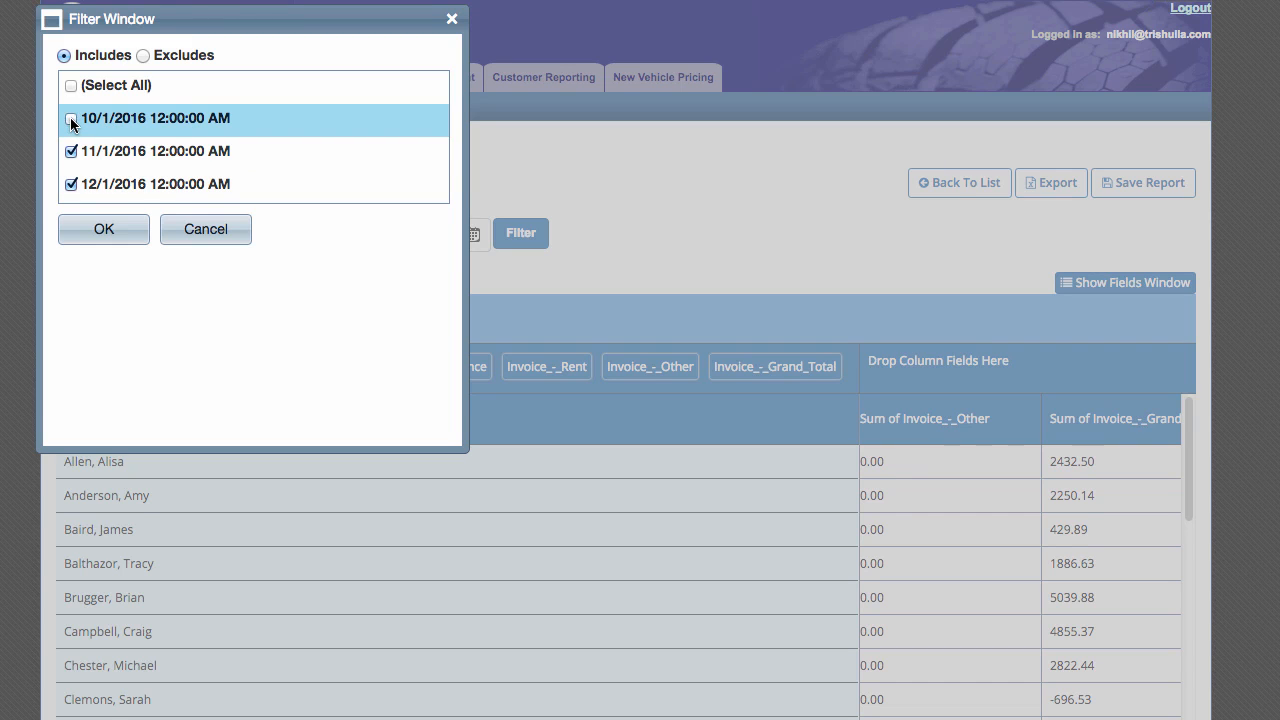
left_click(71, 184)
left_click(104, 230)
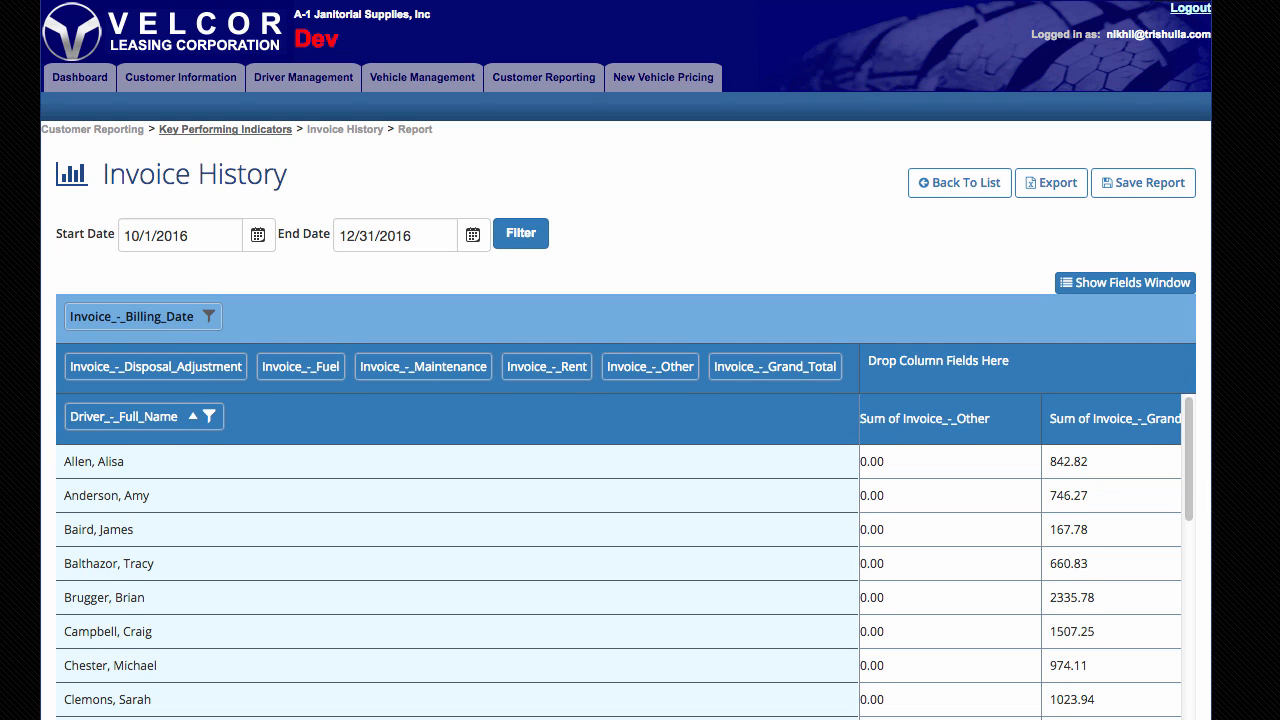
Examine the grand total and rent amounts in the Madison pool vehicle row
scroll(626, 400, "down", 1)
scroll(1087, 605, "down", 5)
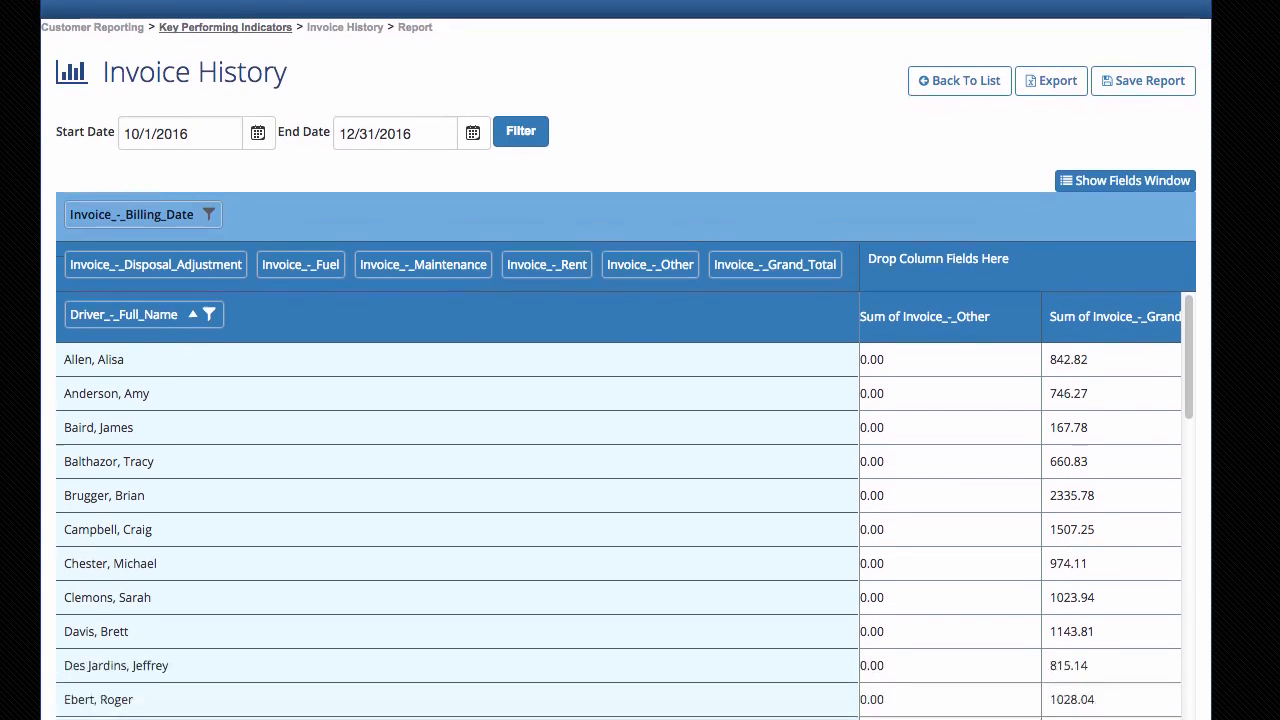
left_click_drag(1087, 605, 1171, 608)
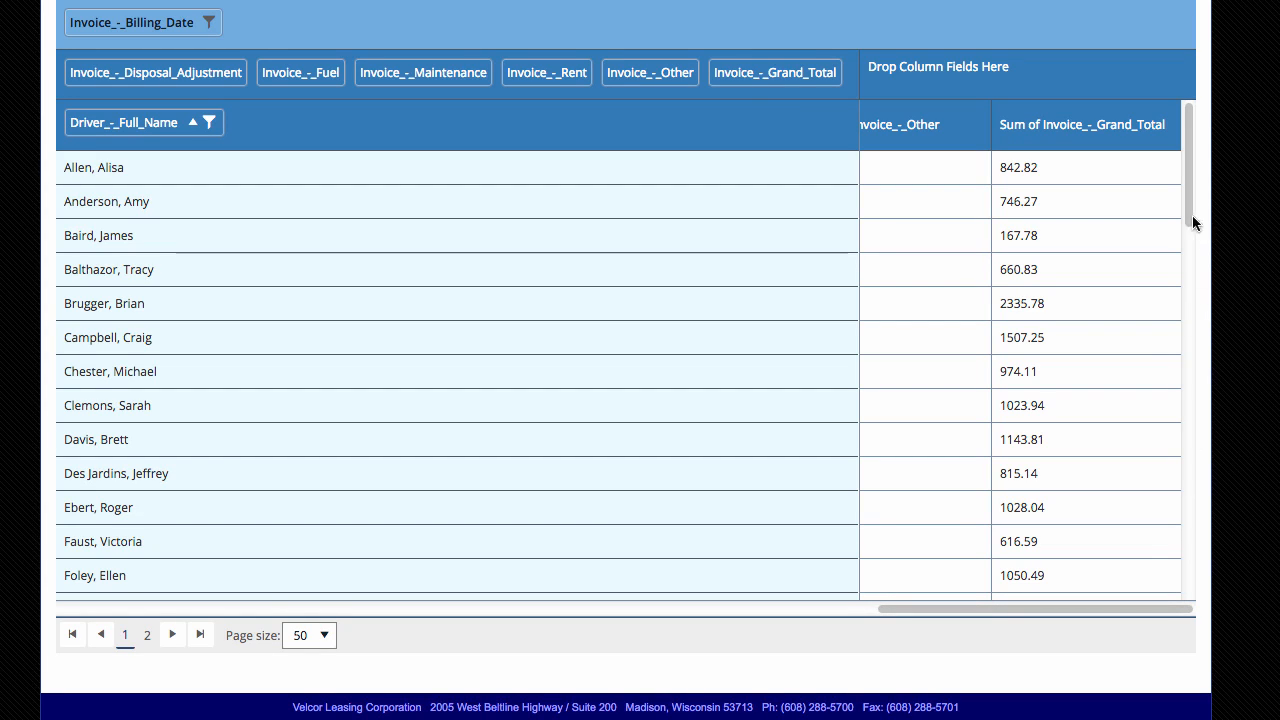
left_click_drag(1186, 195, 1168, 551)
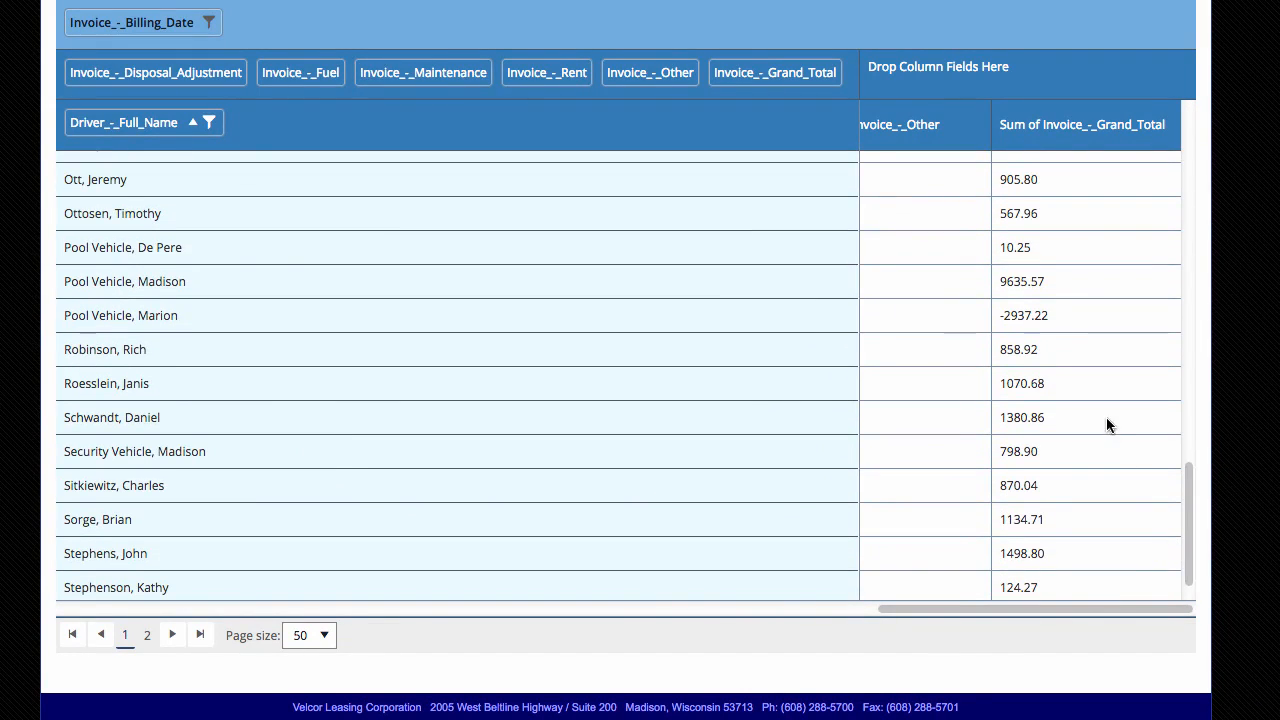
left_click_drag(1053, 279, 993, 281)
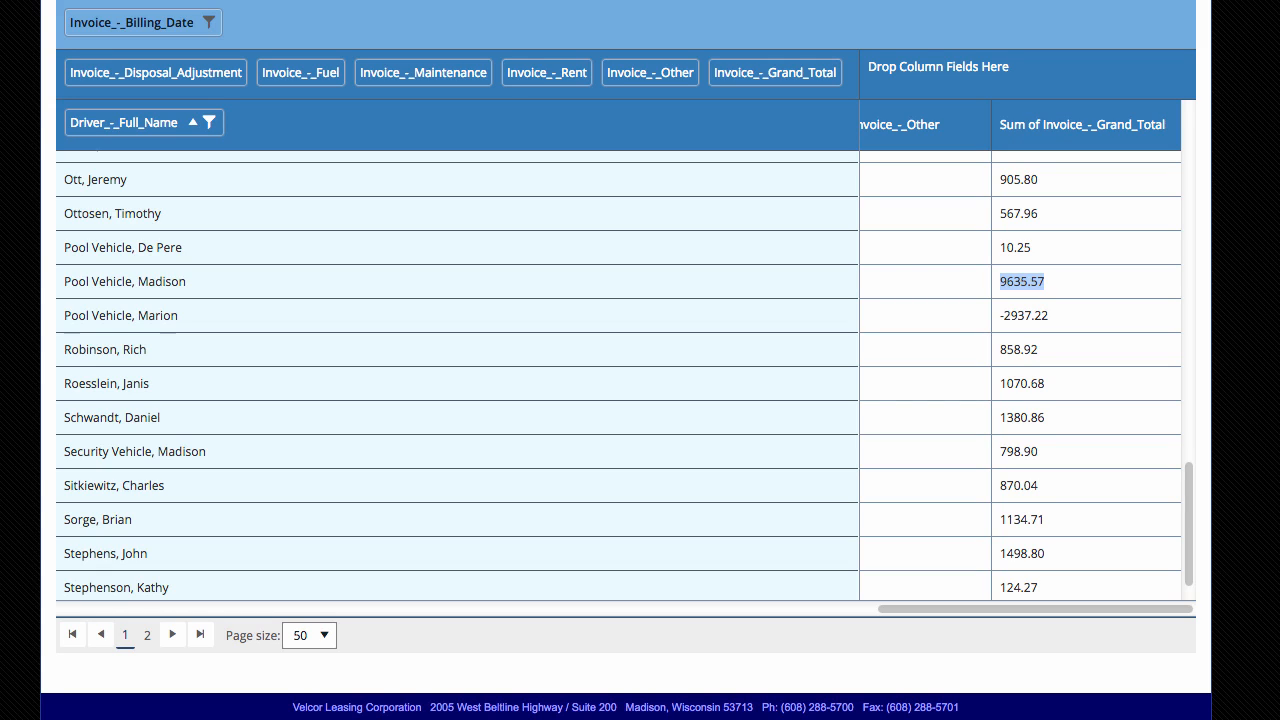
left_click_drag(1122, 611, 756, 585)
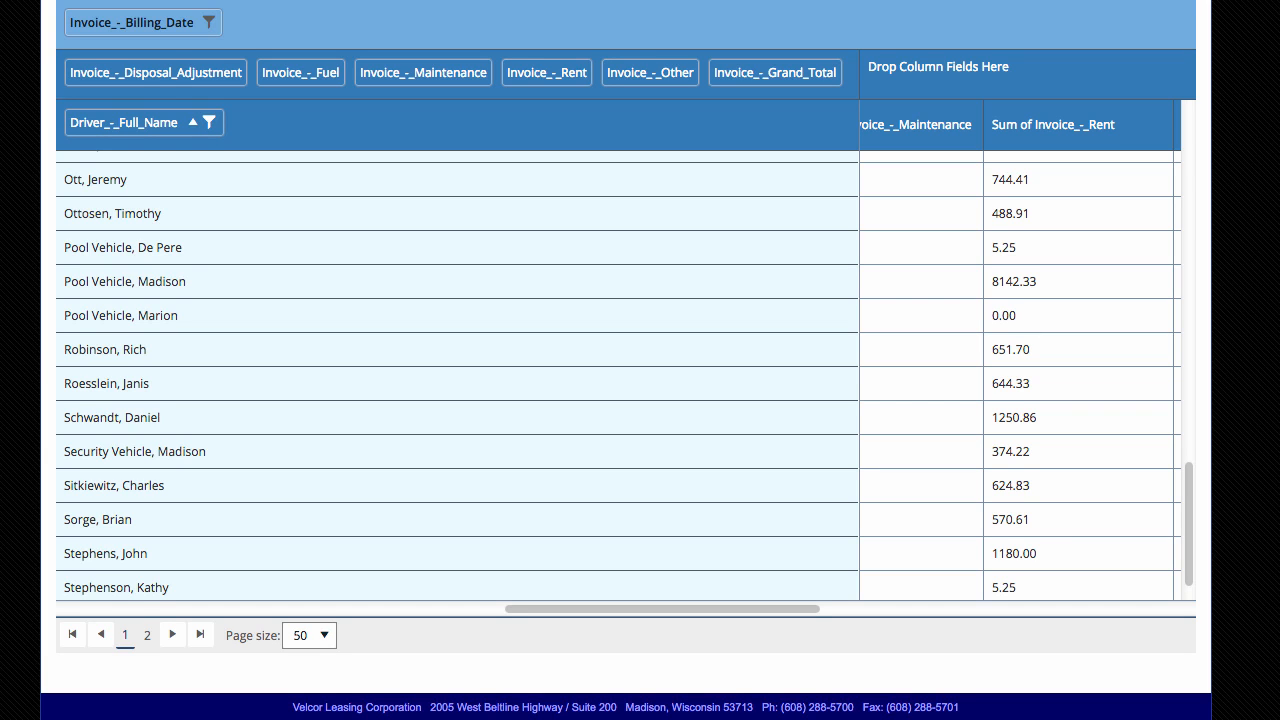
Add Vehicle_-_Asset_# as a row field below Driver_-_Full_Name and update the pivot layout
scroll(1151, 105, "up", 2)
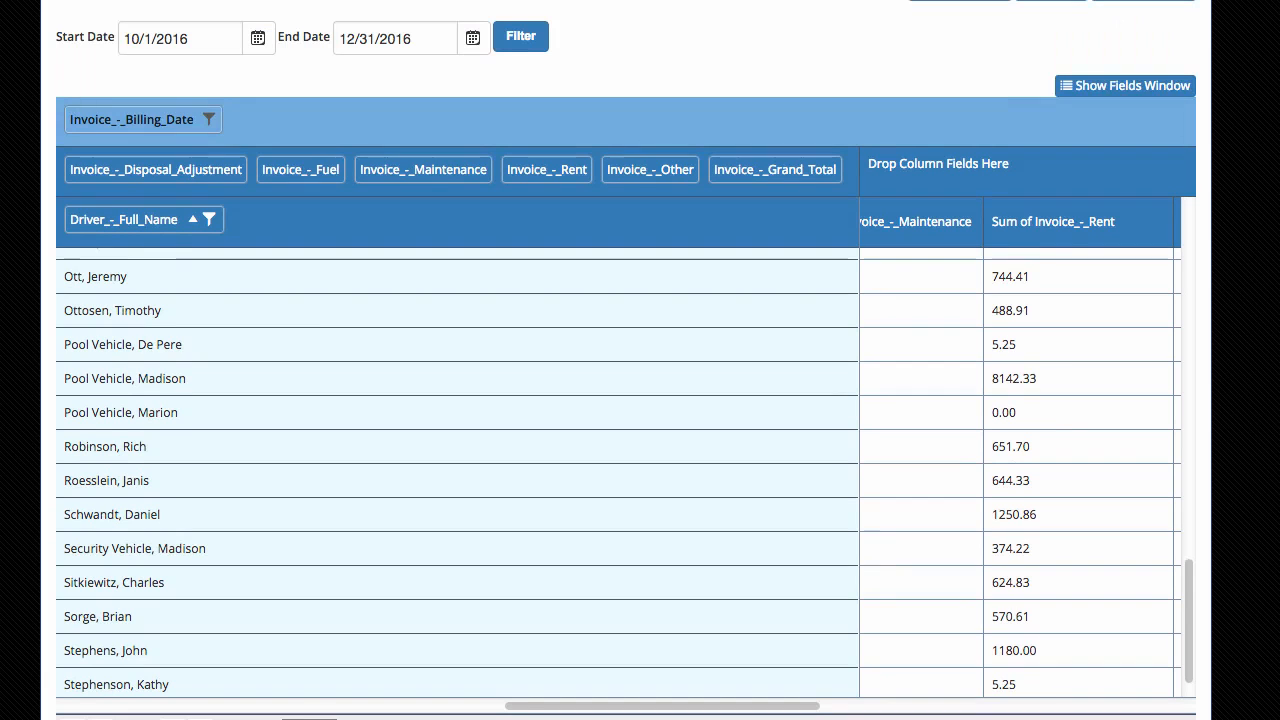
left_click(1149, 90)
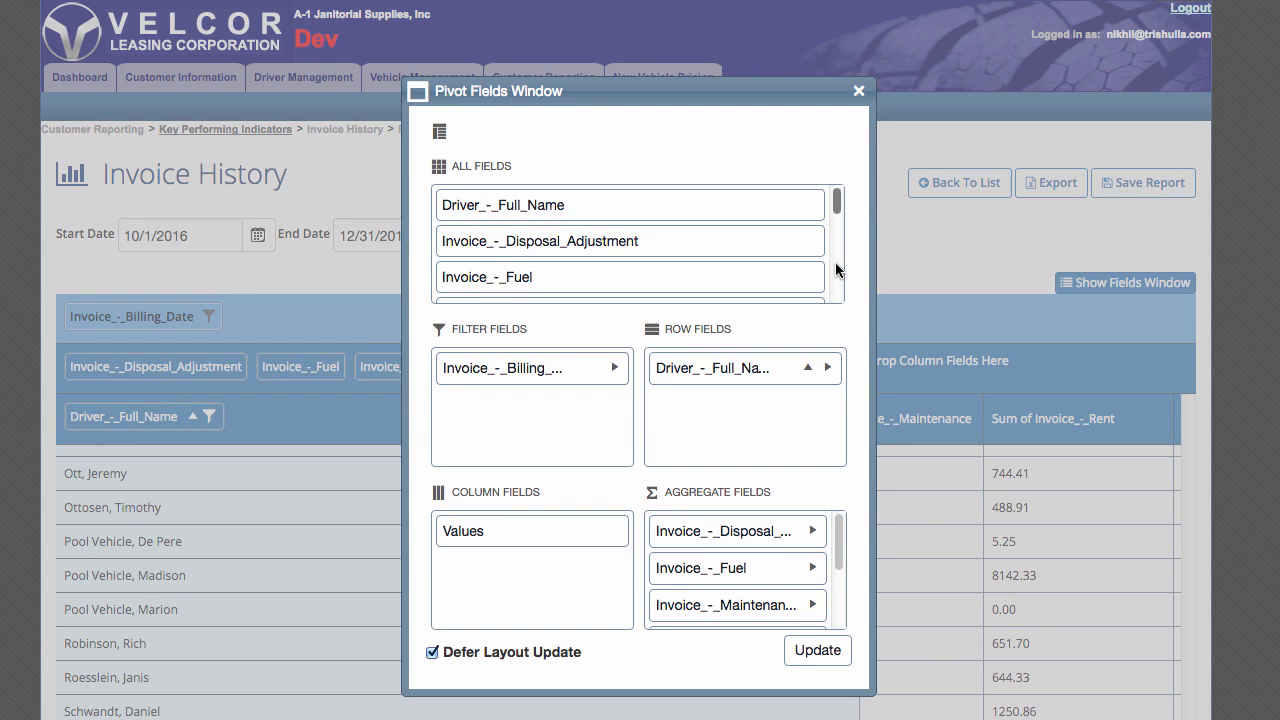
scroll(835, 272, "down", 2)
scroll(834, 280, "down", 2)
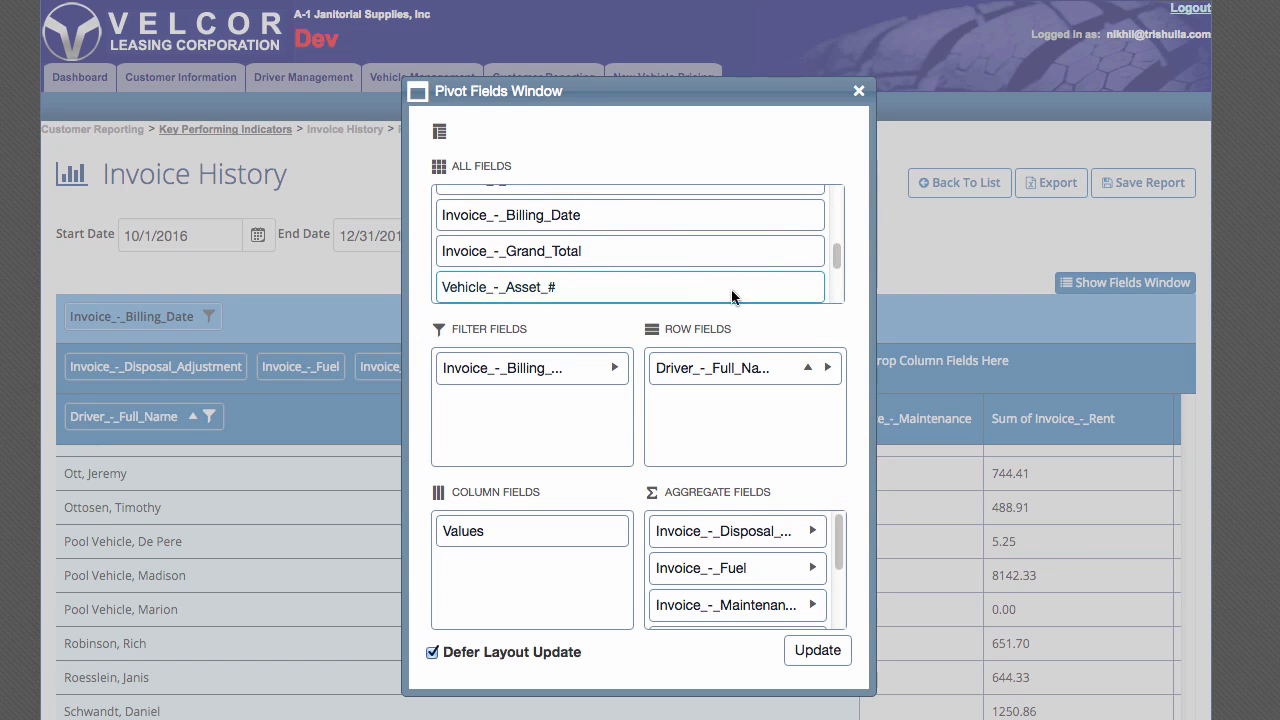
left_click_drag(674, 286, 725, 433)
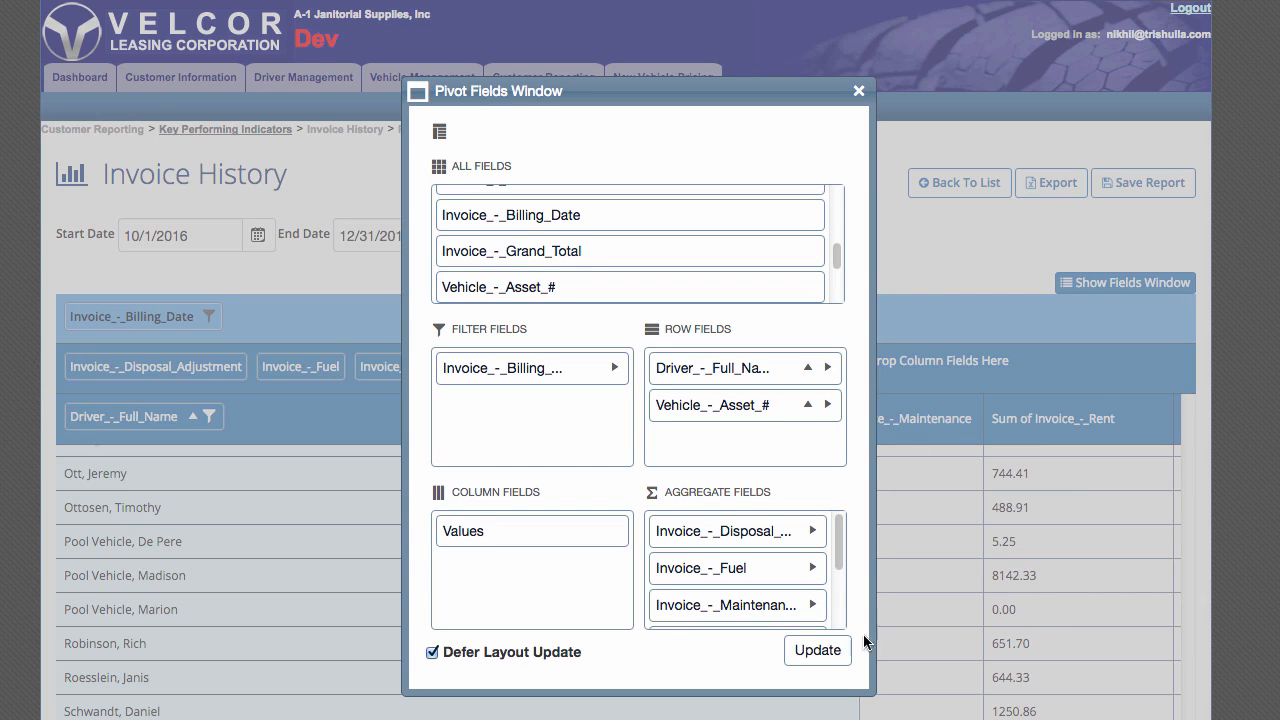
left_click(817, 651)
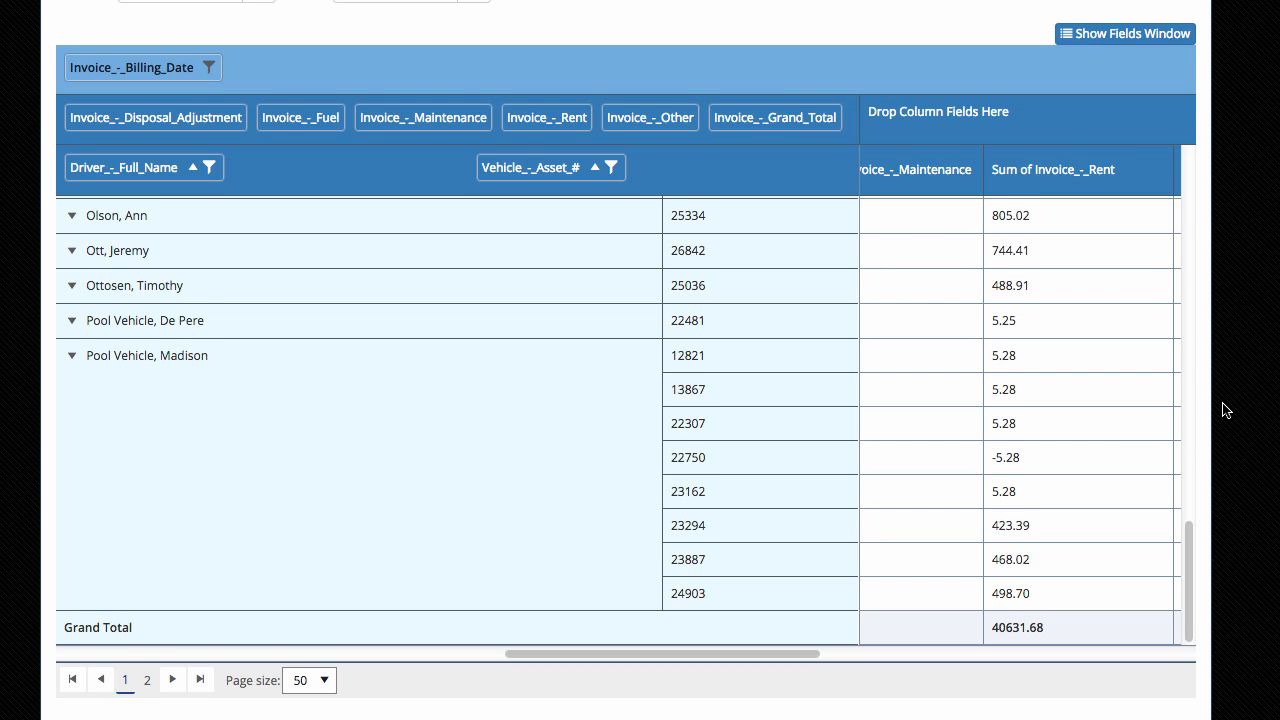
Save the current report definition as a custom report named "Pivot Invoice"
scroll(1226, 410, "up", 3)
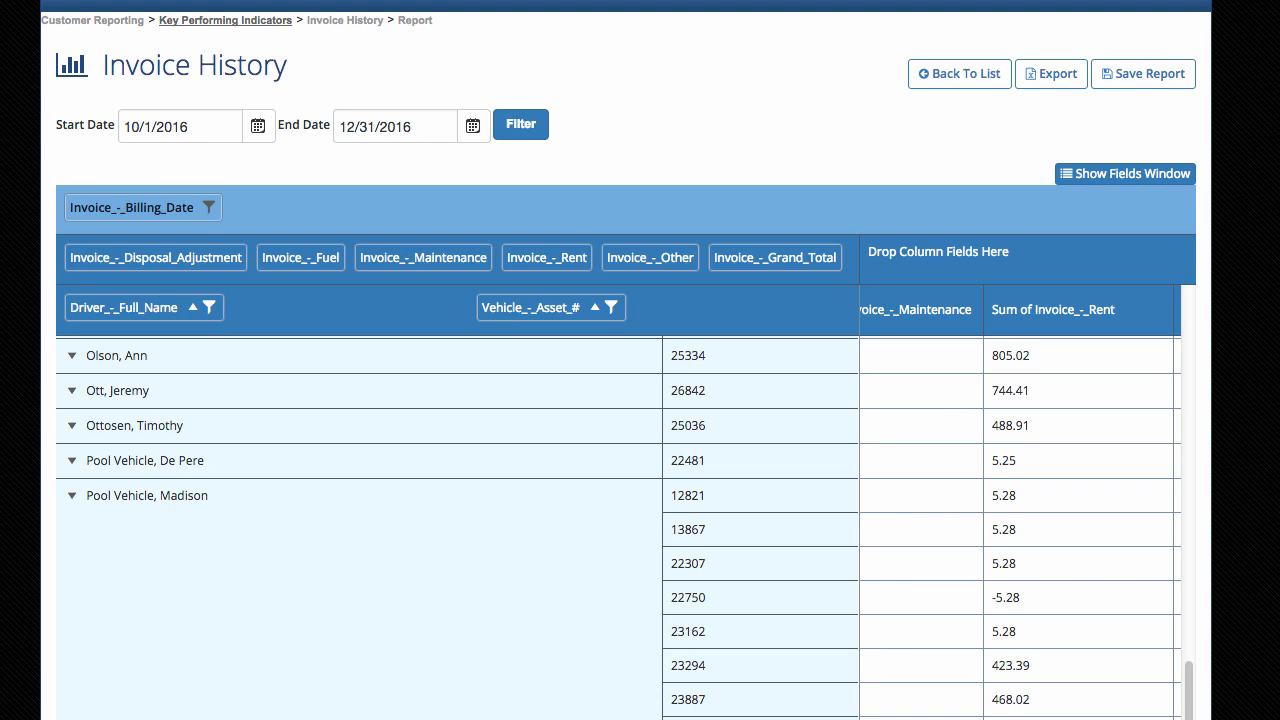
left_click(1139, 80)
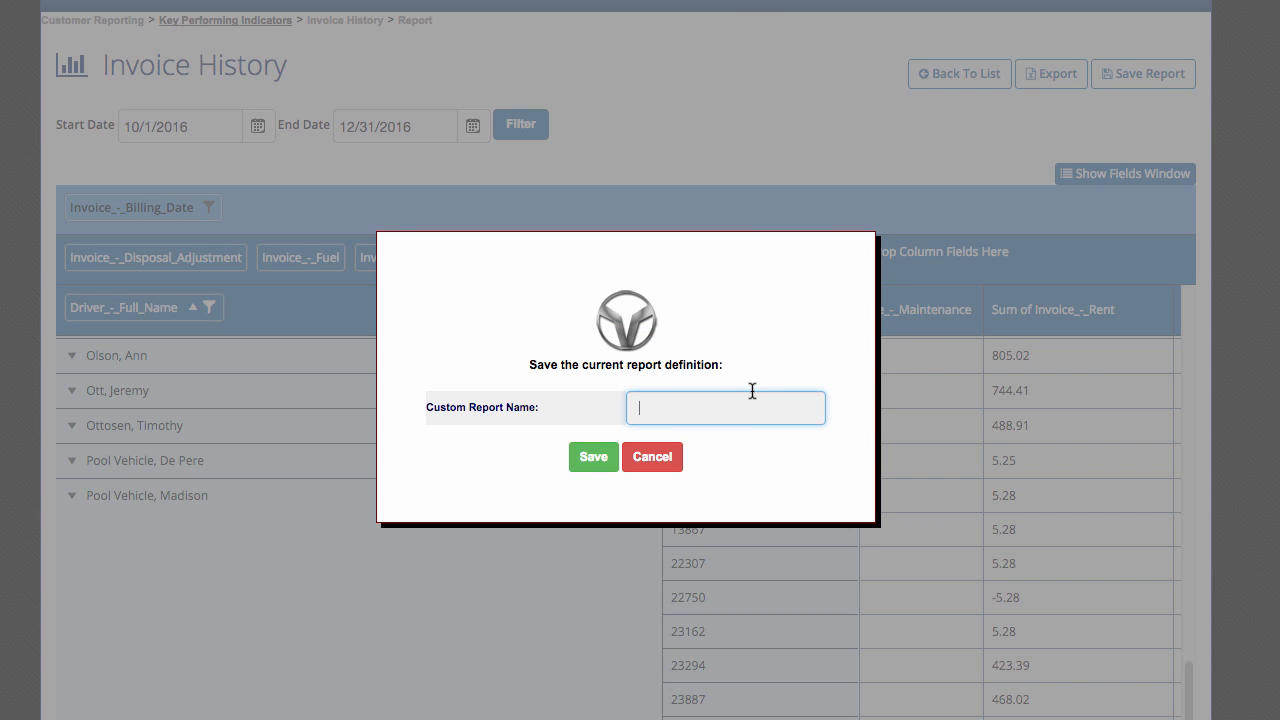
type("Pivot Invoice")
left_click(577, 461)
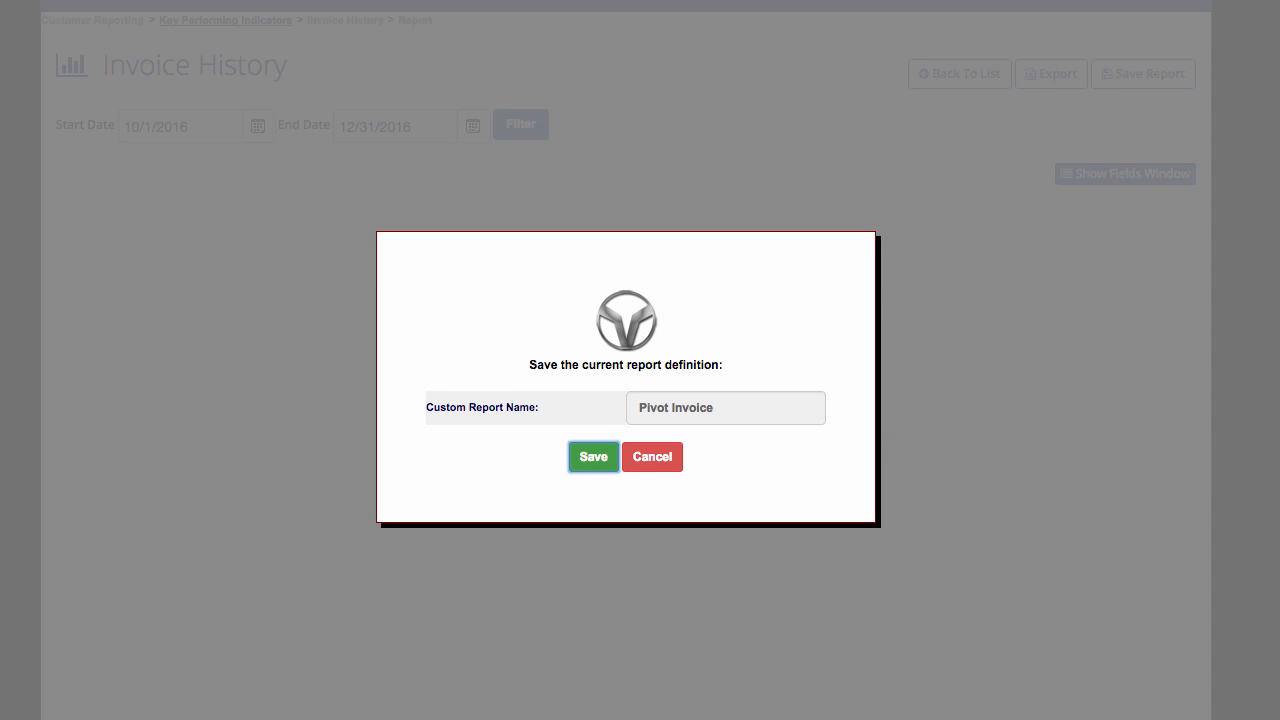